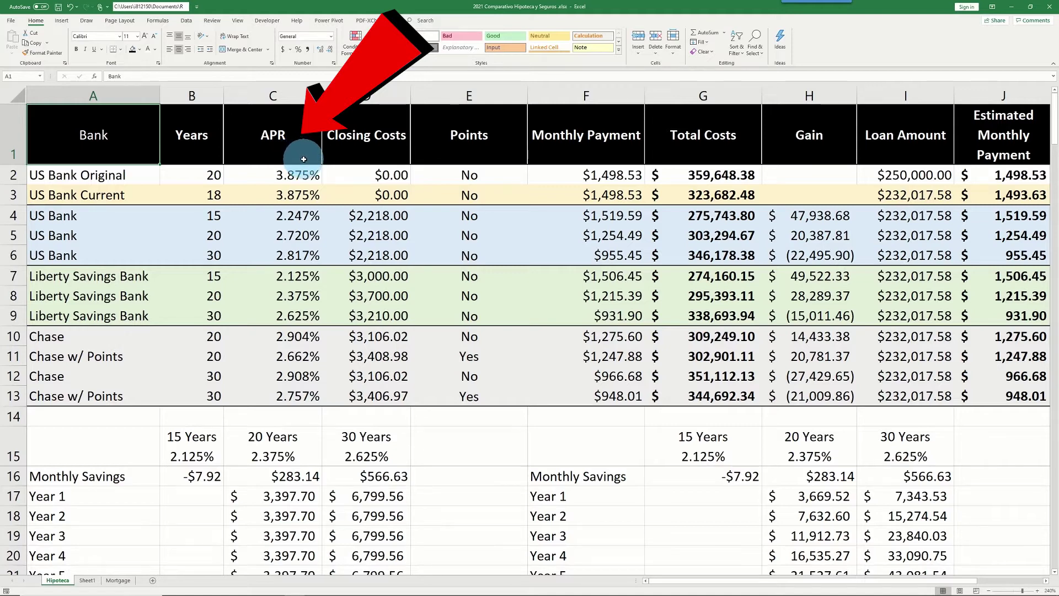
# Review the APR of the current US Bank loan and the term options of the three US Bank refinance offers
pyautogui.click(299, 199)
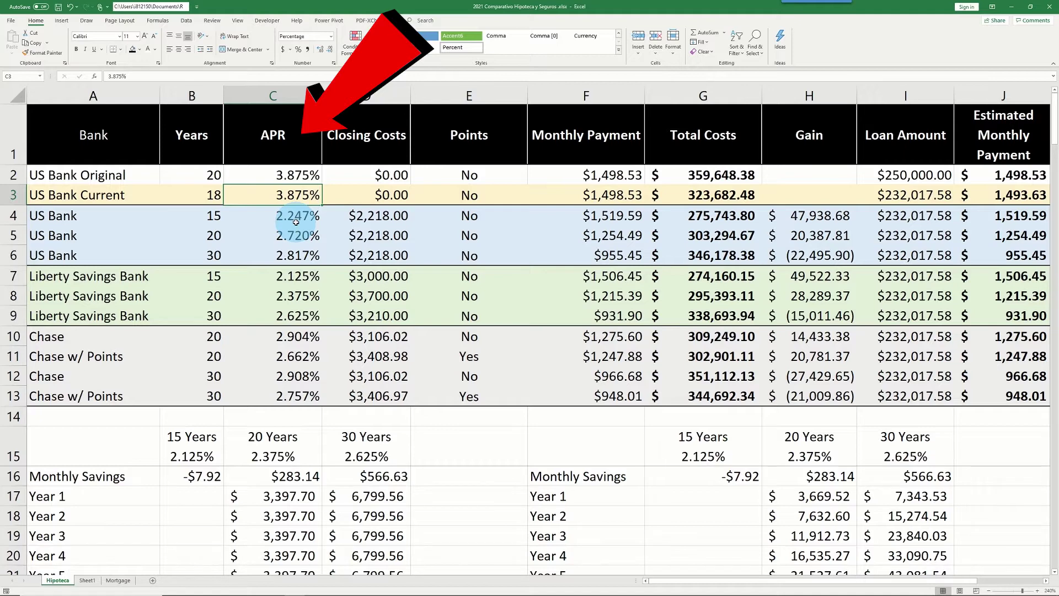
pyautogui.click(216, 215)
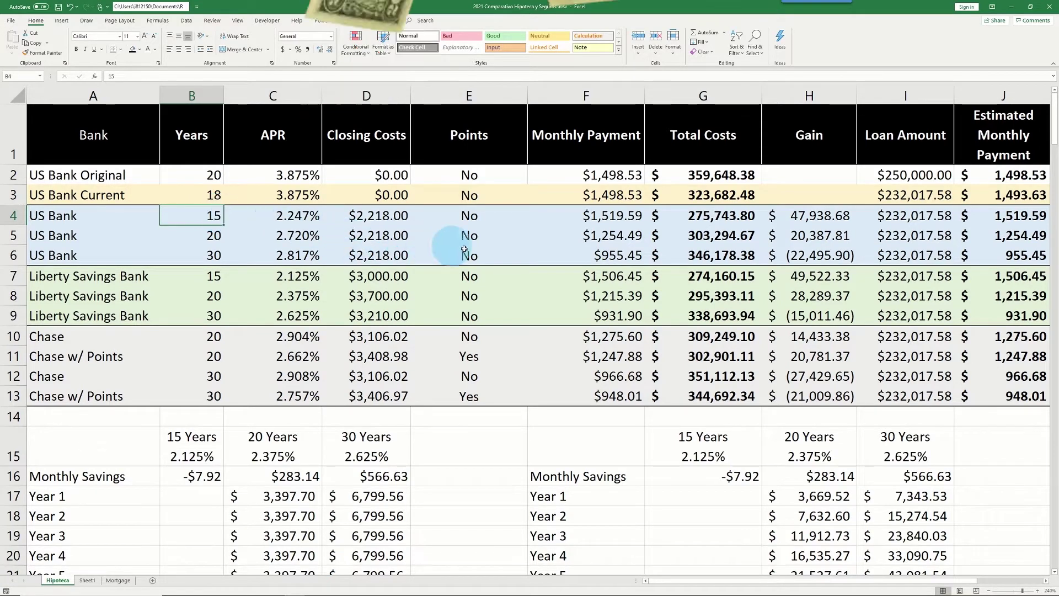
pyautogui.click(616, 257)
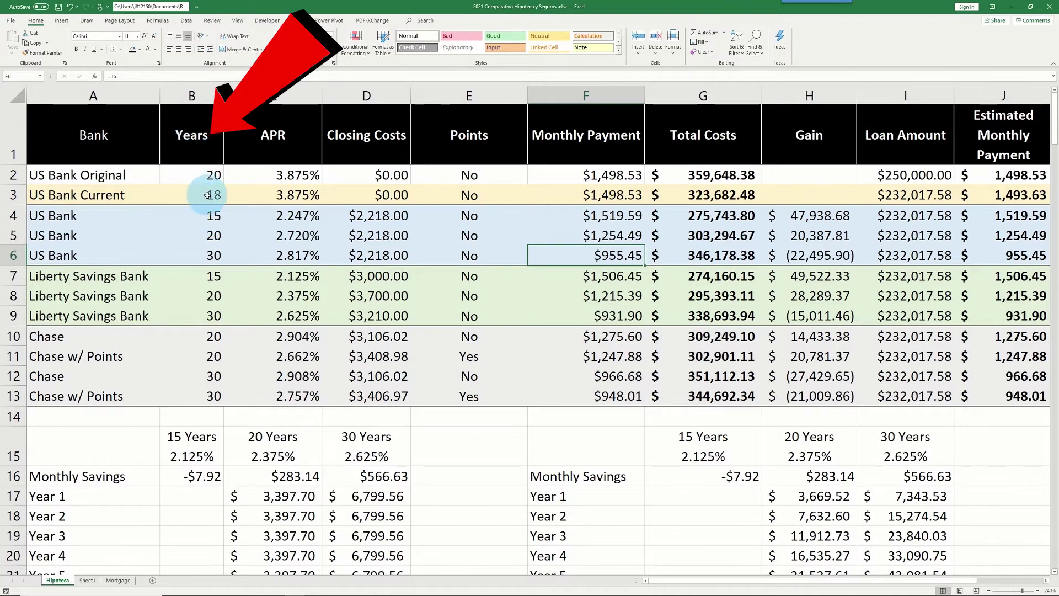
pyautogui.click(197, 225)
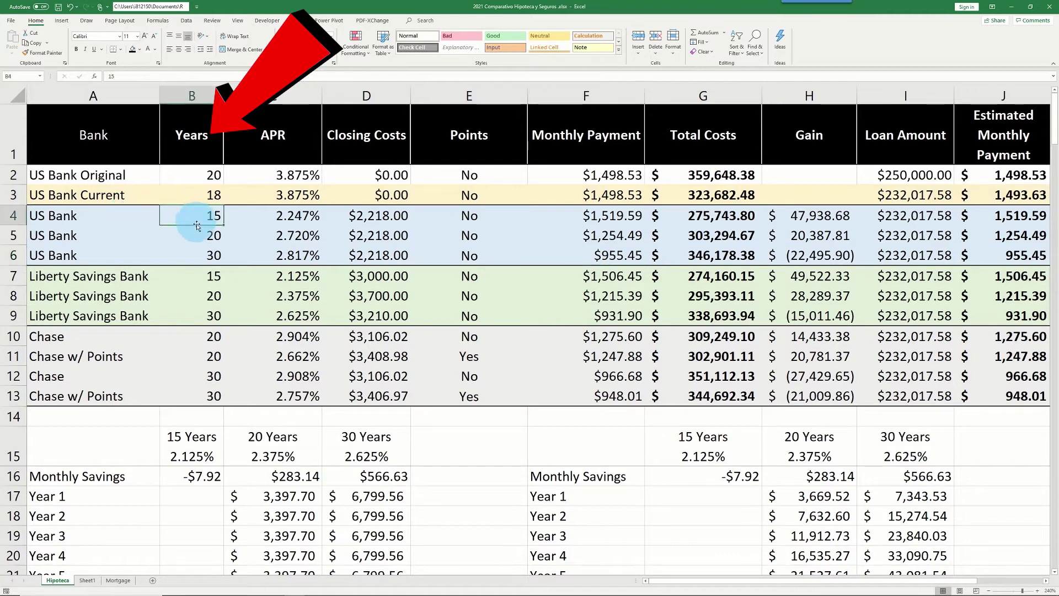
pyautogui.click(195, 236)
pyautogui.click(196, 255)
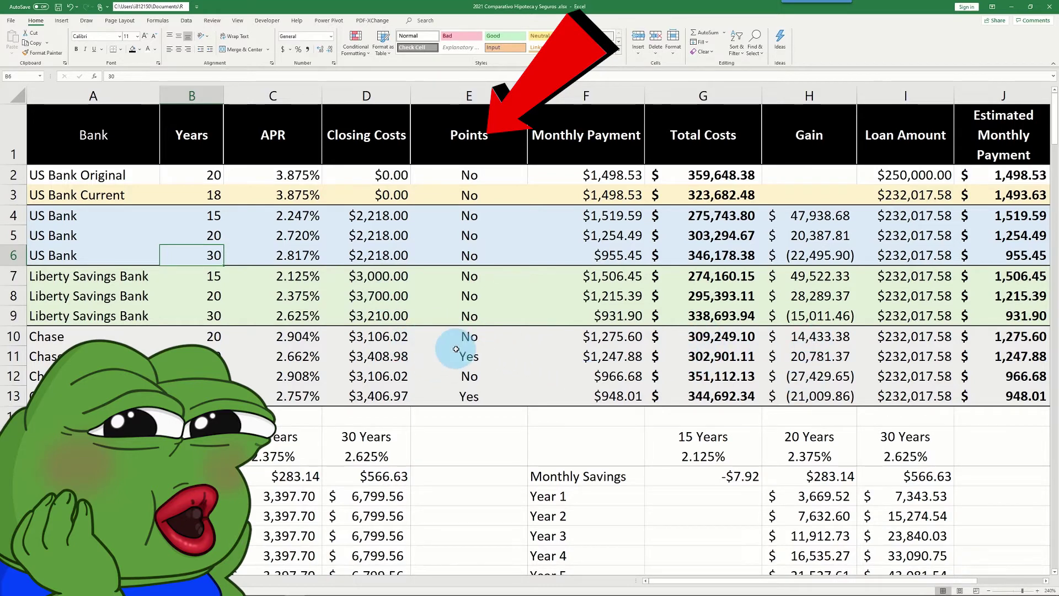
# Inspect how the original loan's monthly payment is derived from the Estimated Monthly Payment formula and the loan amount
pyautogui.press('Up')
pyautogui.press('Up')
pyautogui.press('Right')
pyautogui.press('Right')
pyautogui.press('Right')
pyautogui.press('Right')
pyautogui.press('Right')
pyautogui.press('Right')
pyautogui.press('Right')
pyautogui.press('Right')
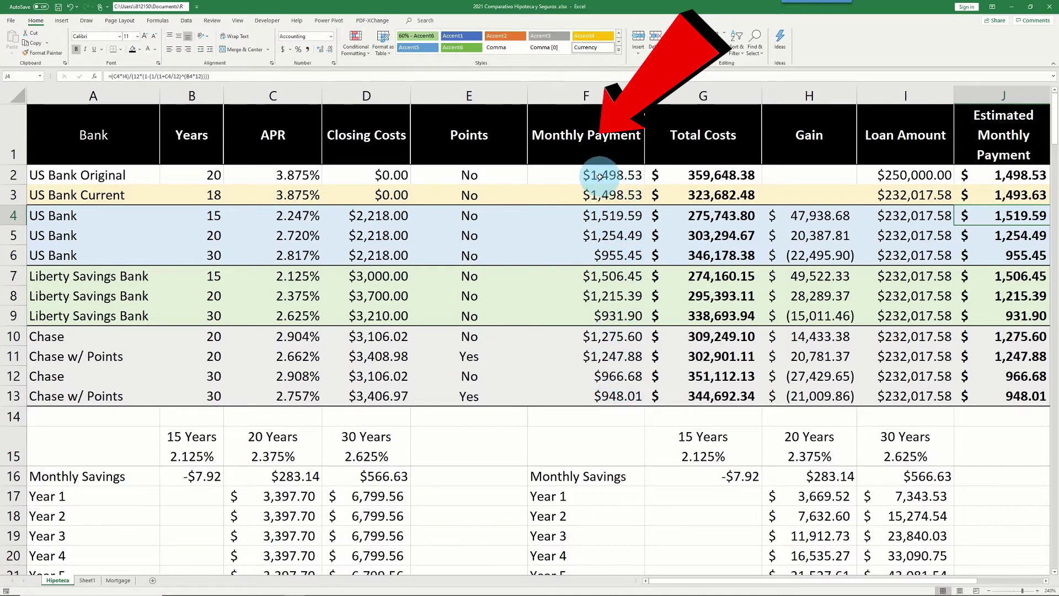
pyautogui.press('Up')
pyautogui.press('Left')
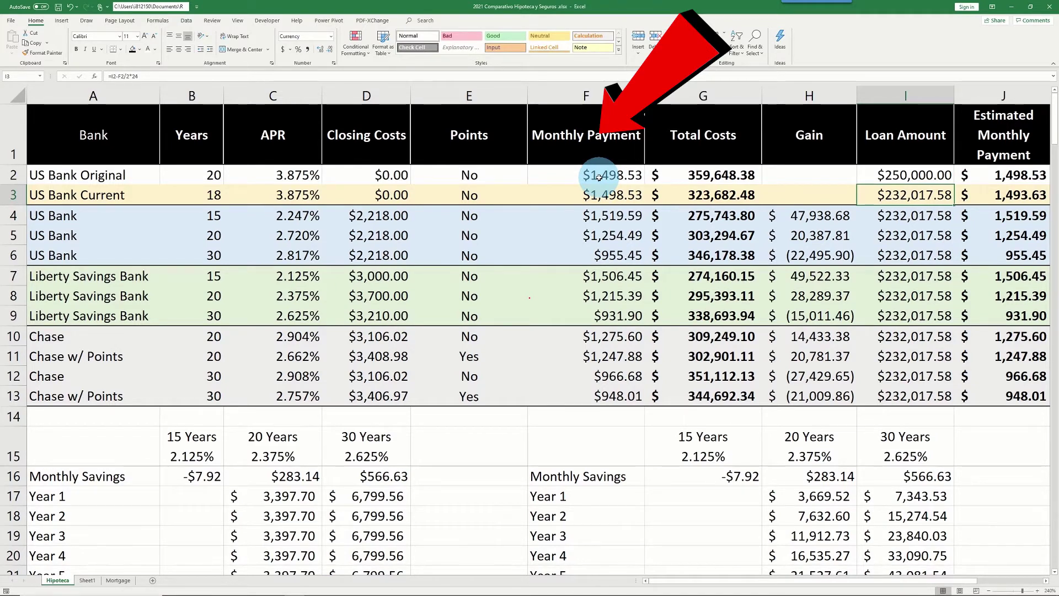
pyautogui.click(599, 176)
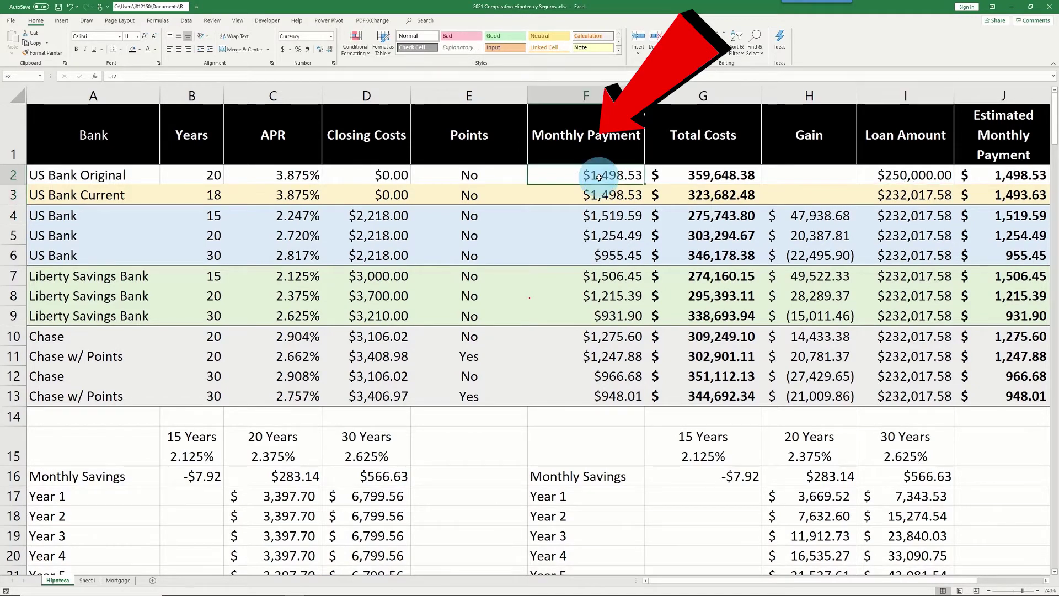
pyautogui.click(1007, 177)
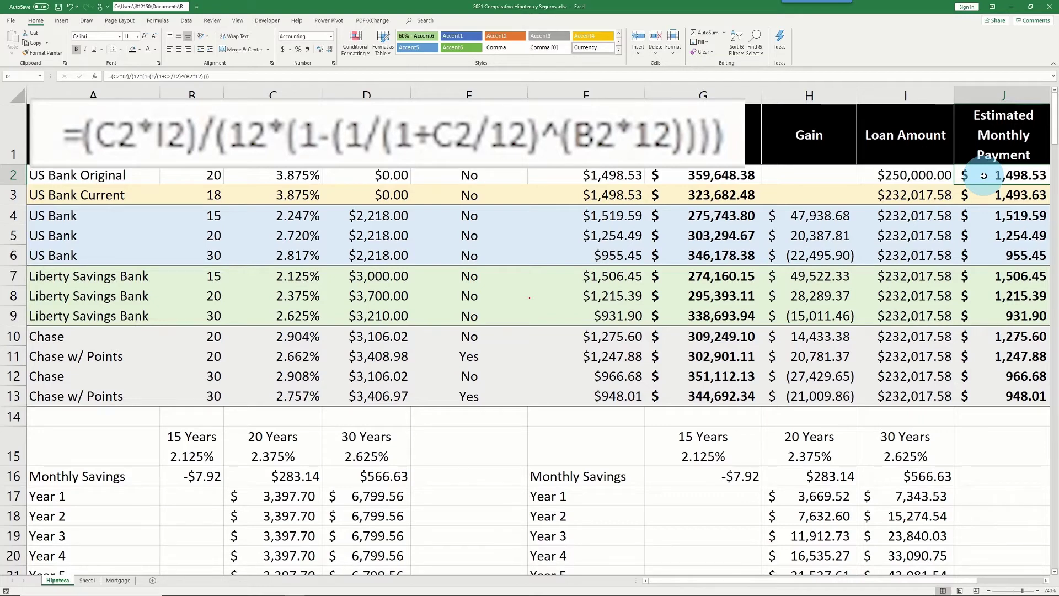
pyautogui.click(881, 174)
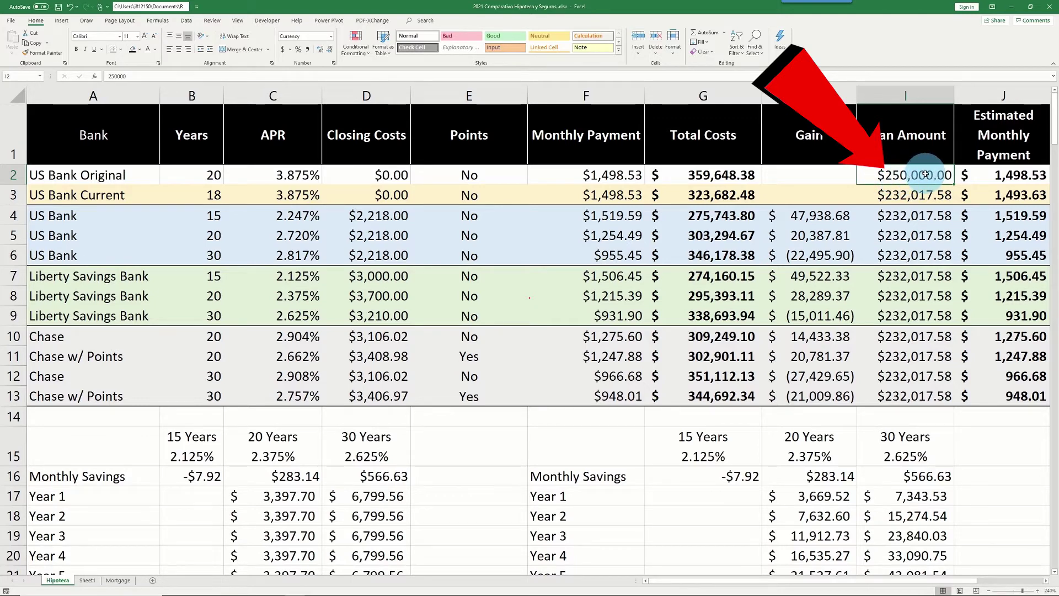
# Inspect the Total Costs formula for the original US Bank loan and compare the column down to the 20-year Liberty Savings Bank offer
pyautogui.click(715, 175)
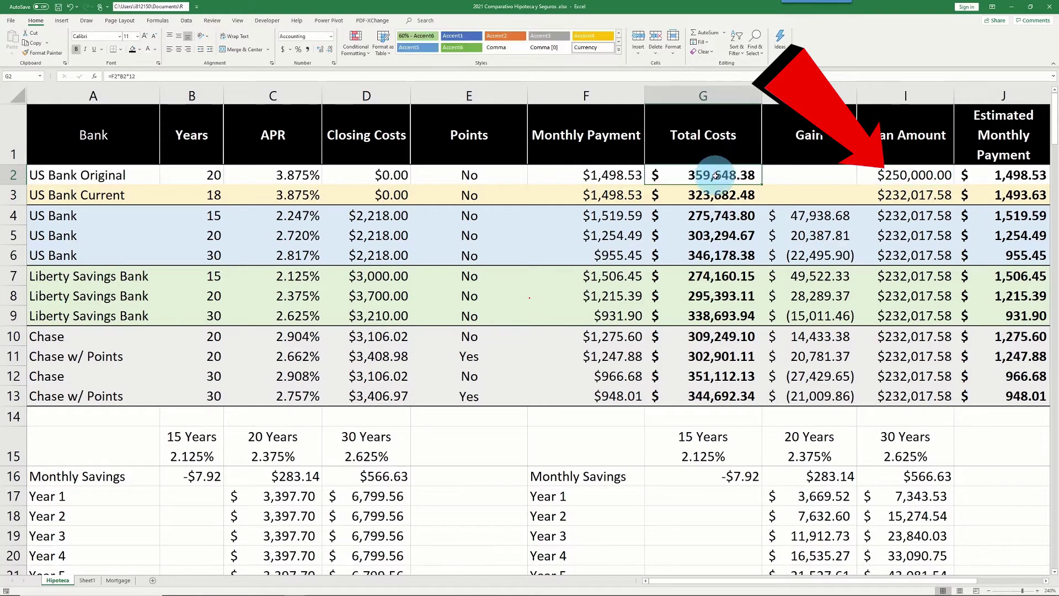
pyautogui.click(769, 175)
pyautogui.click(738, 175)
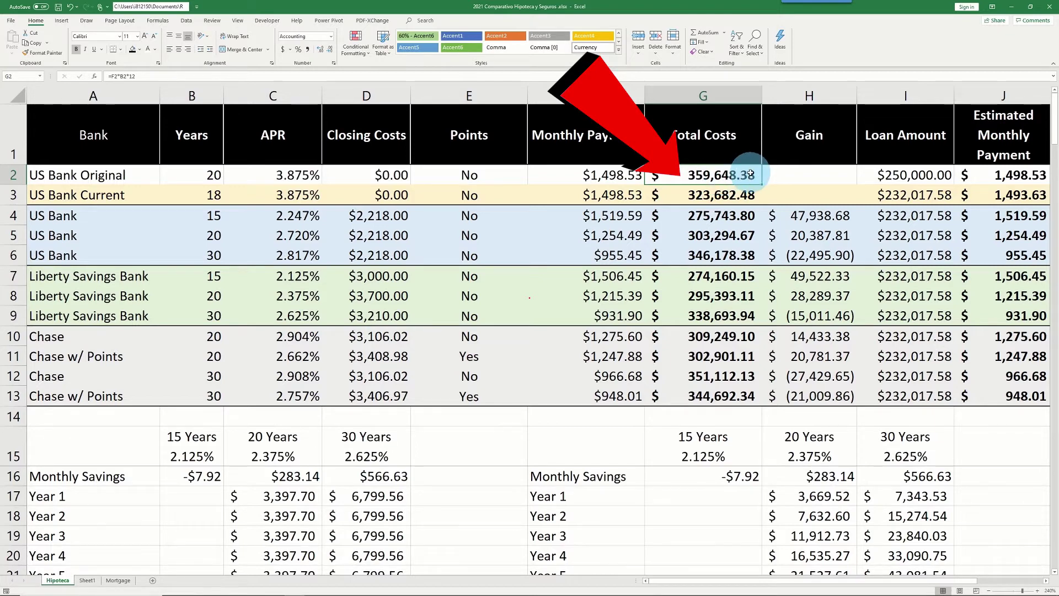
pyautogui.click(768, 173)
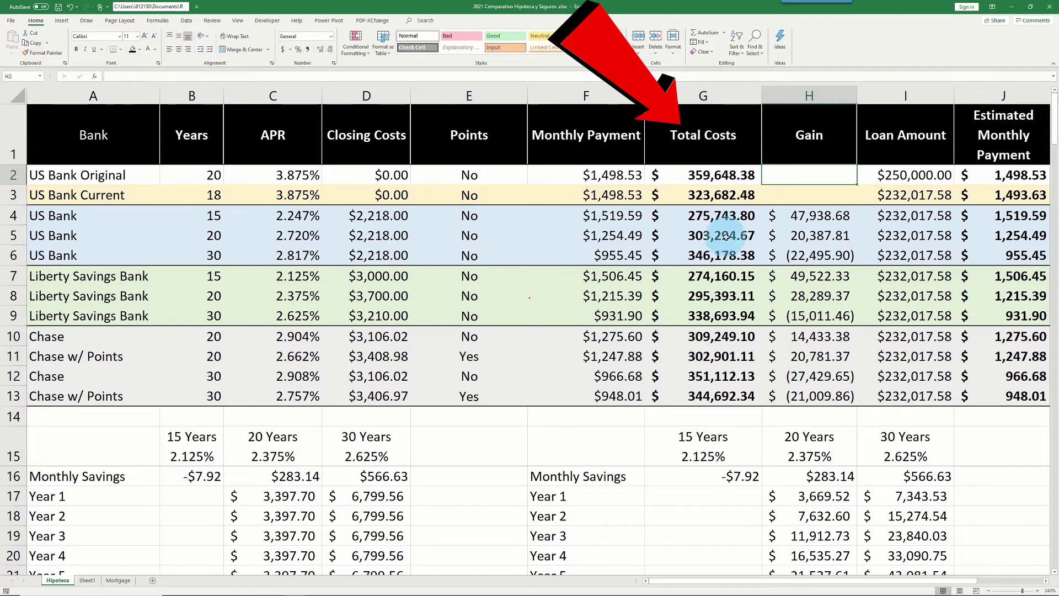
pyautogui.click(717, 194)
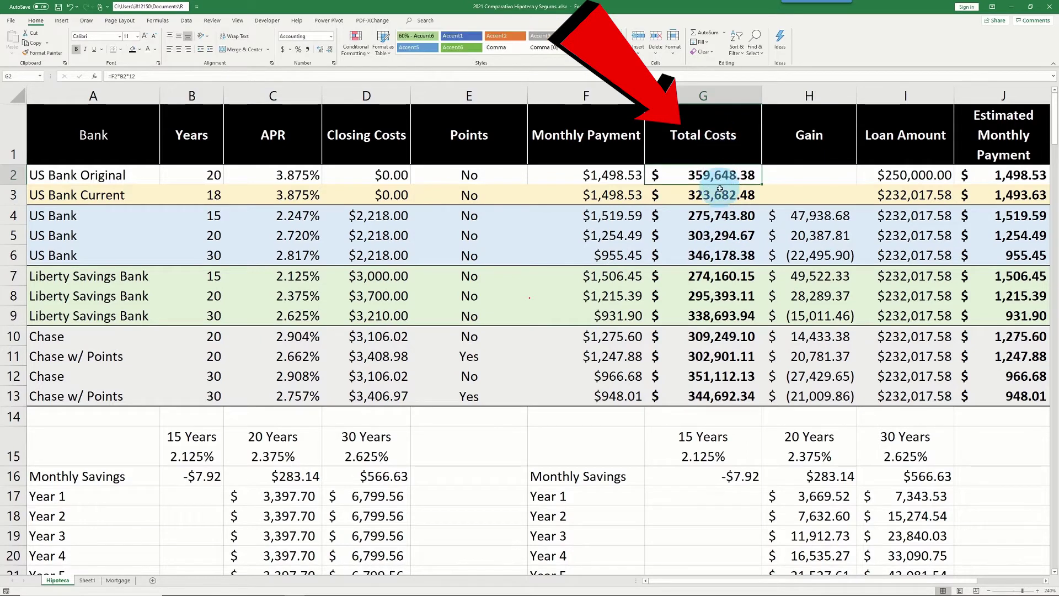
pyautogui.press('Down')
pyautogui.press('Down')
pyautogui.press('Down')
pyautogui.press('Down')
pyautogui.press('Down')
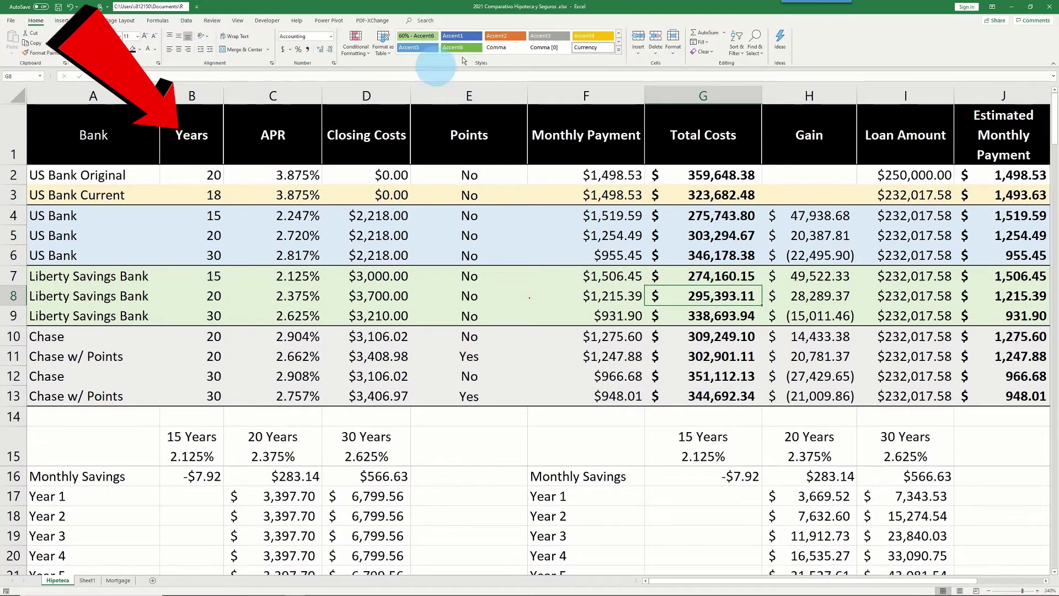
# Examine the Gain column for the 15-year and 30-year US Bank offers against their Total Costs
pyautogui.click(801, 136)
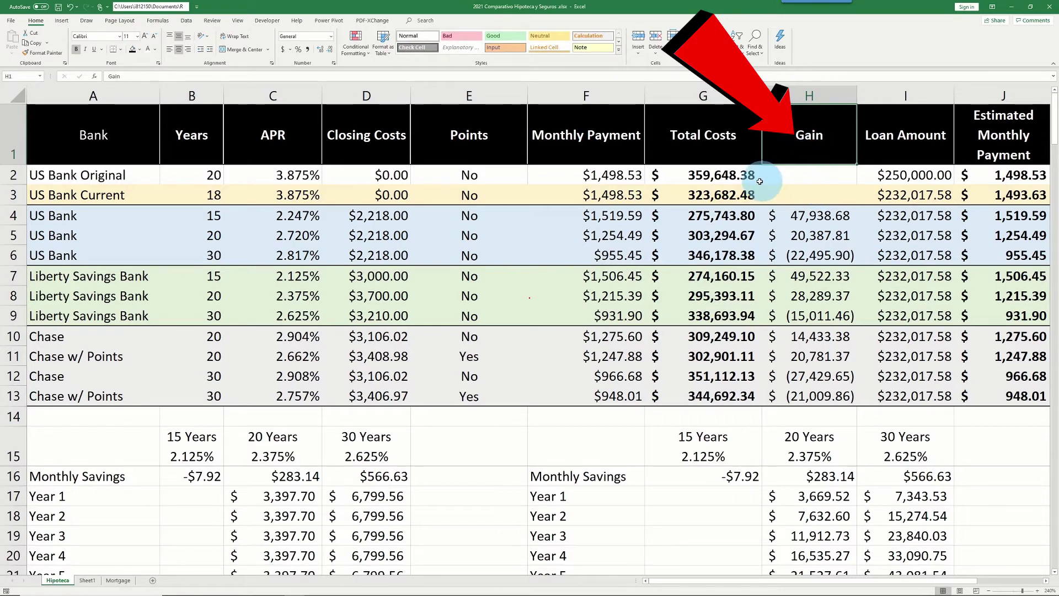
pyautogui.click(700, 175)
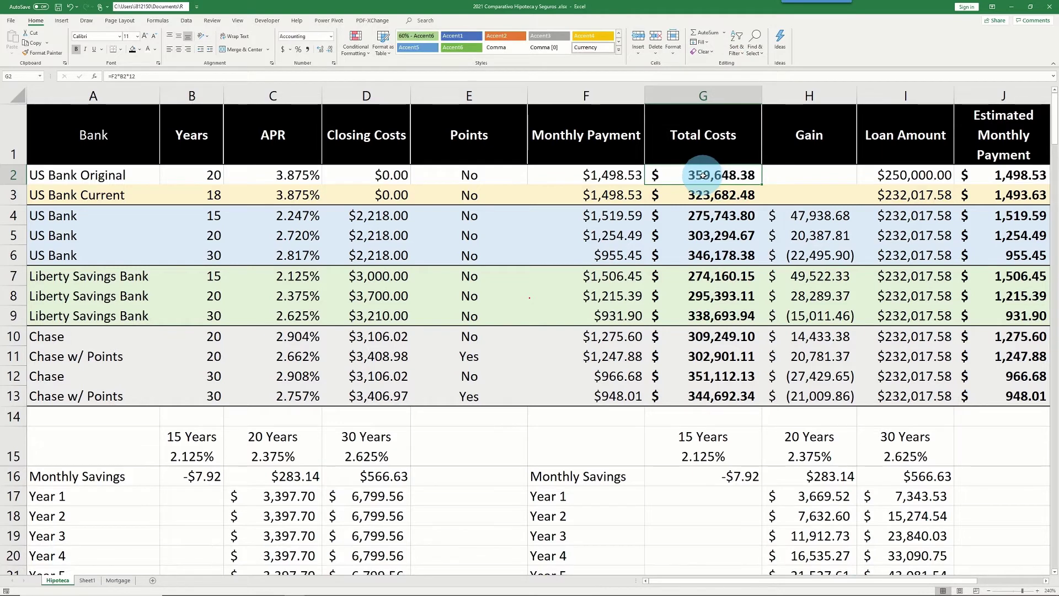
pyautogui.click(736, 221)
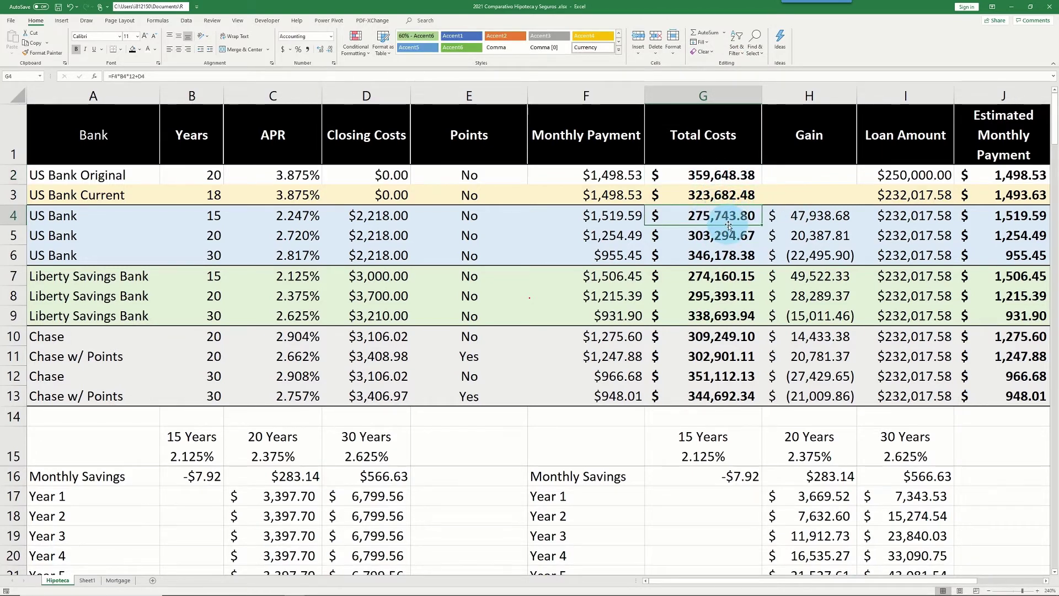
pyautogui.click(805, 216)
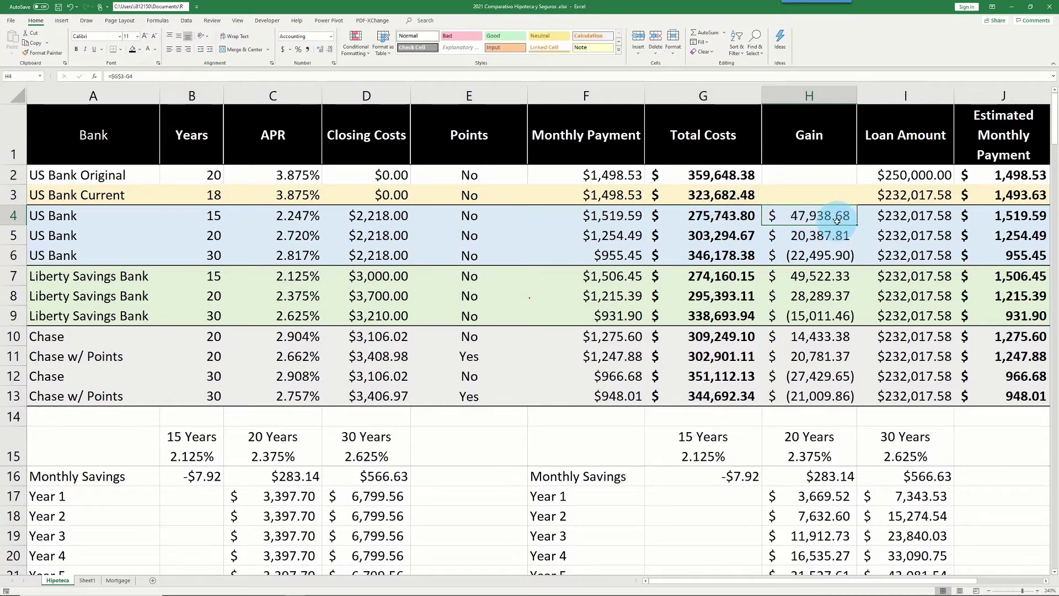
pyautogui.click(806, 255)
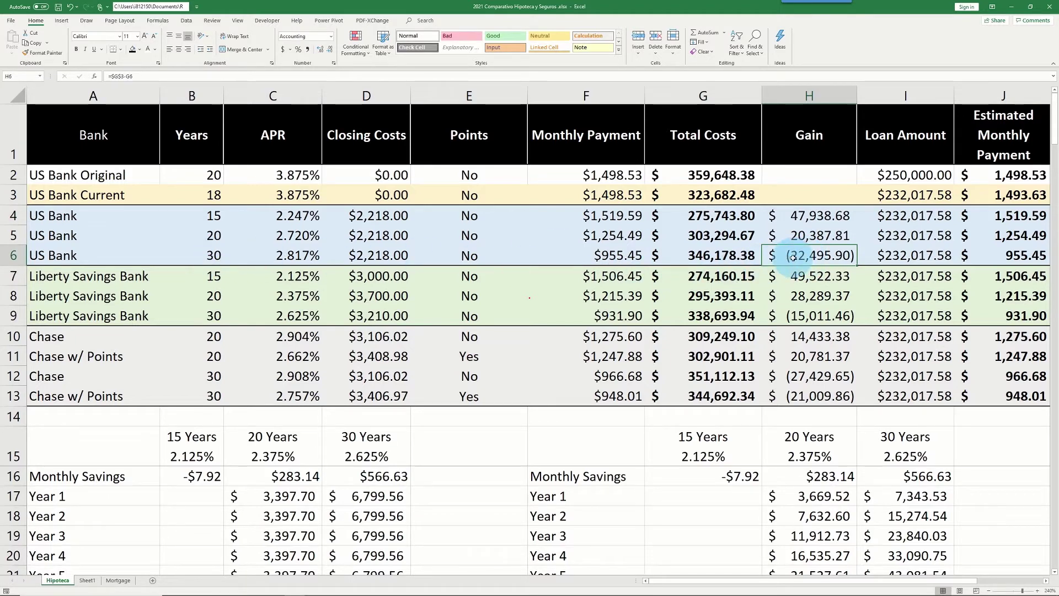
# Review the US Bank Original and US Bank Current rows, including the current loan's term, remaining loan amount and total costs
pyautogui.click(60, 175)
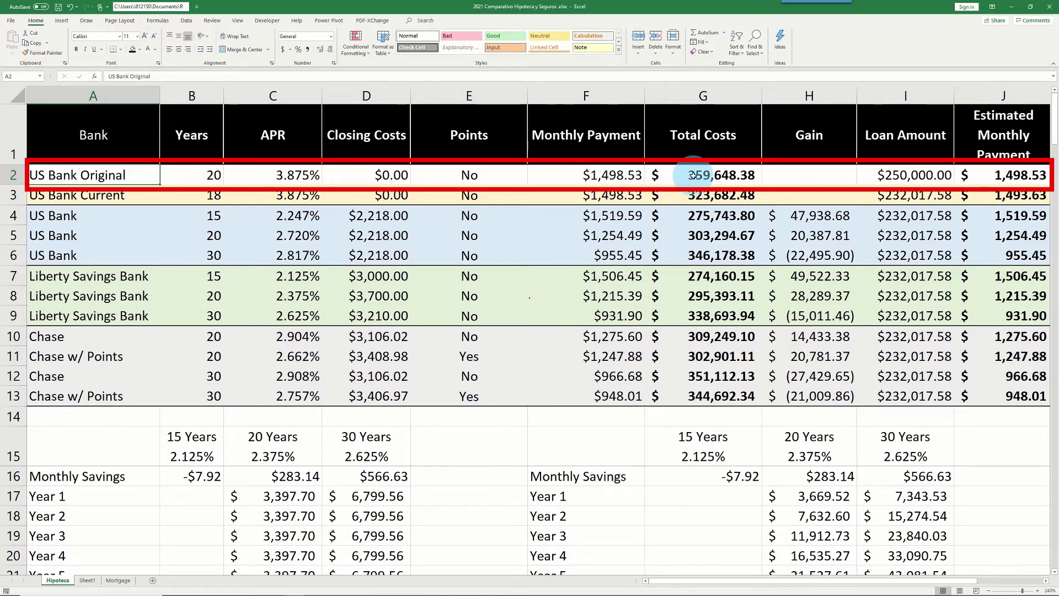
pyautogui.click(188, 198)
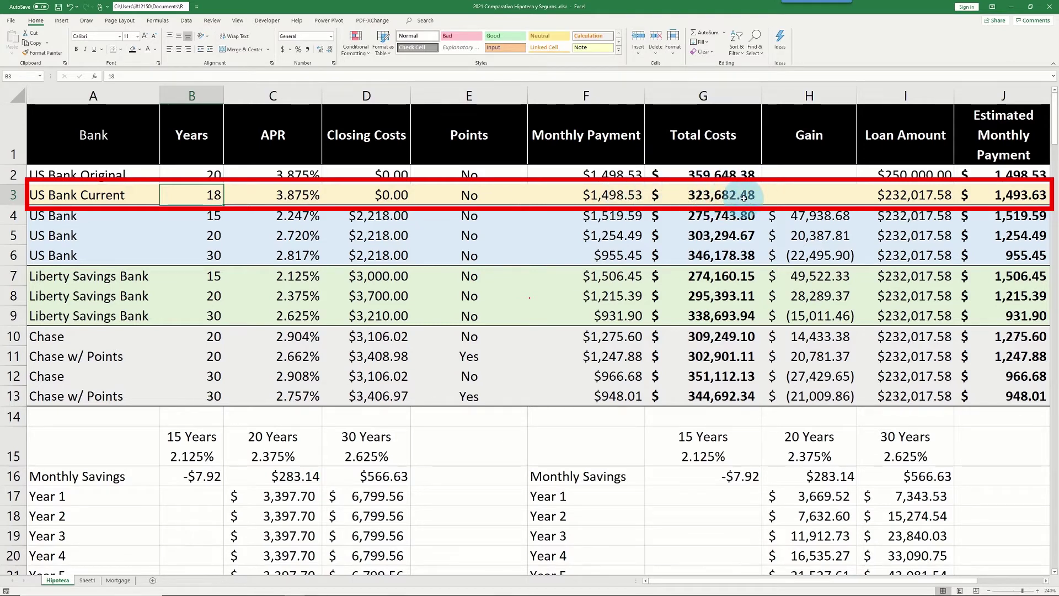
pyautogui.click(888, 195)
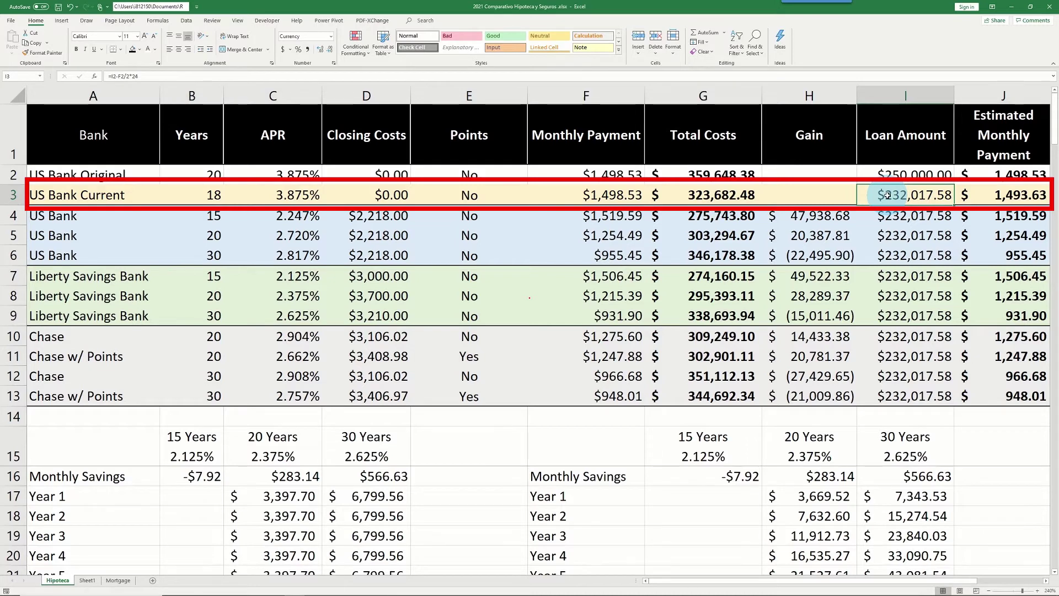
pyautogui.moveTo(886, 194); pyautogui.dragTo(135, 198)
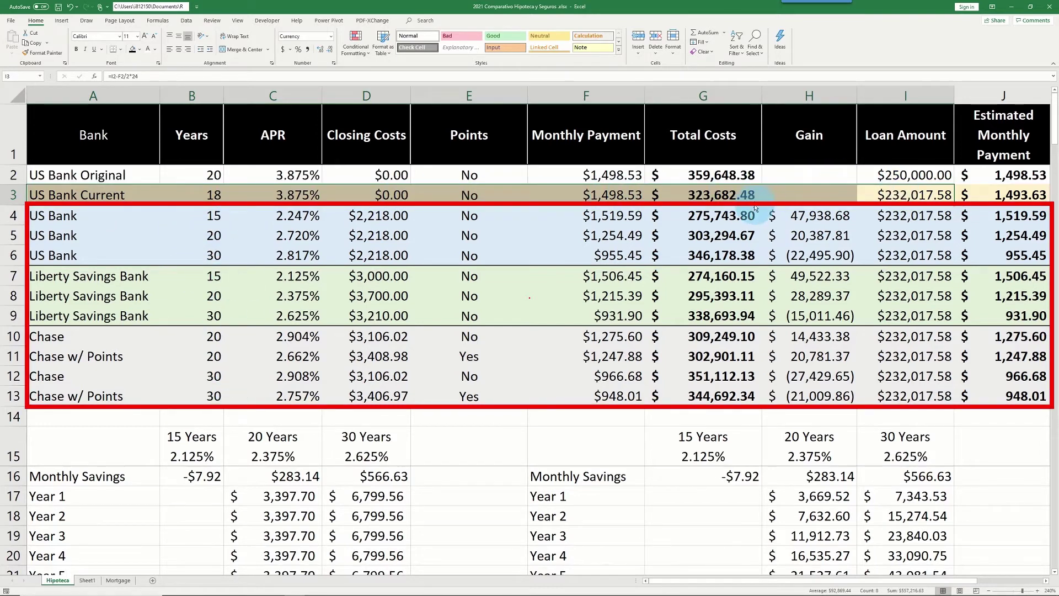
pyautogui.click(702, 194)
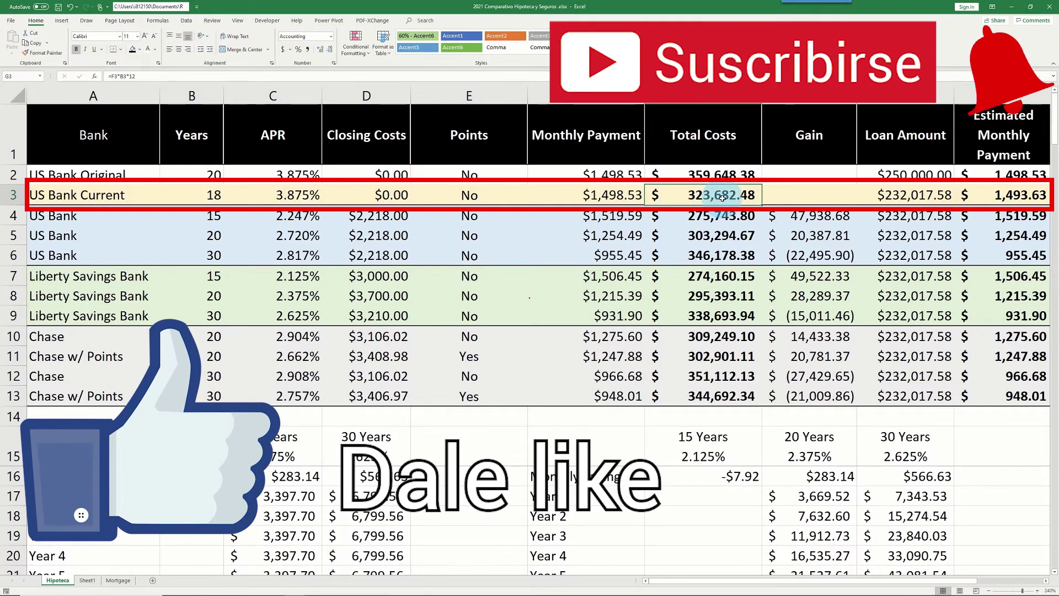
# Examine the 15-year US Bank offer from term and APR through closing costs, payment and total costs, and trace its Gain formula
pyautogui.click(119, 220)
pyautogui.click(198, 216)
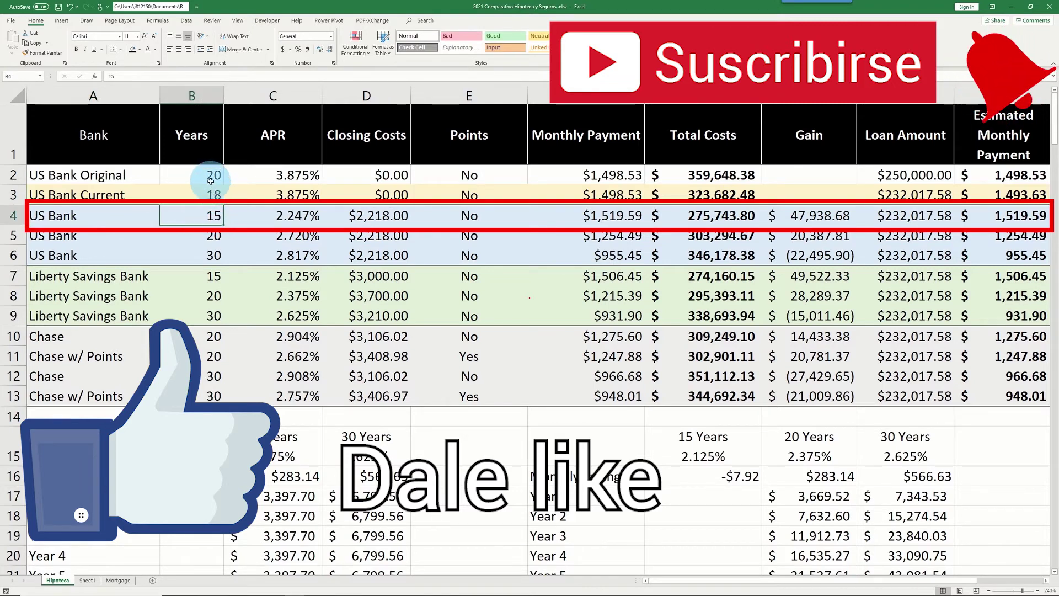
pyautogui.click(298, 217)
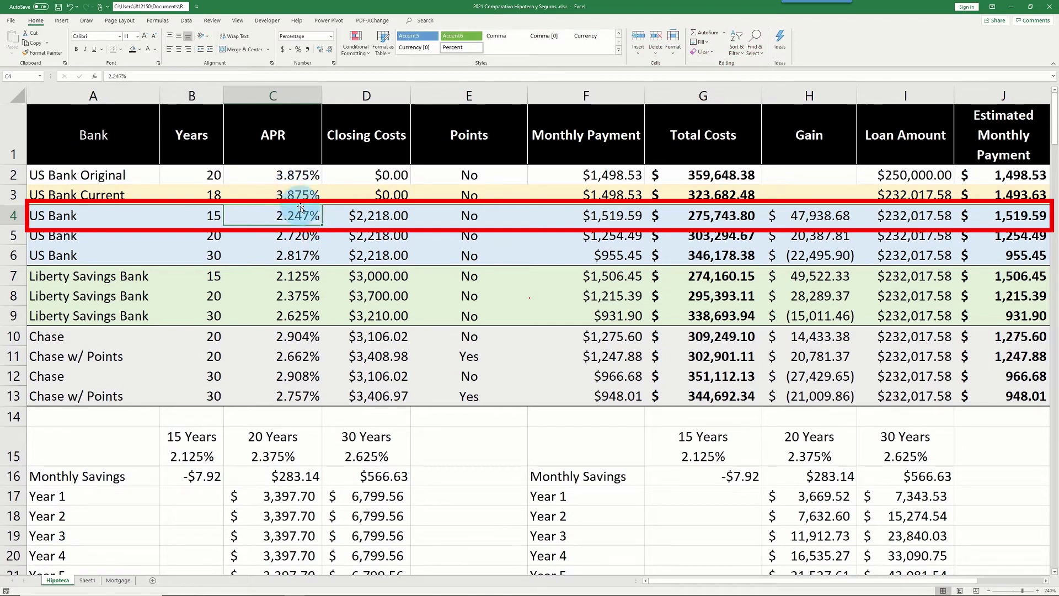
pyautogui.click(381, 217)
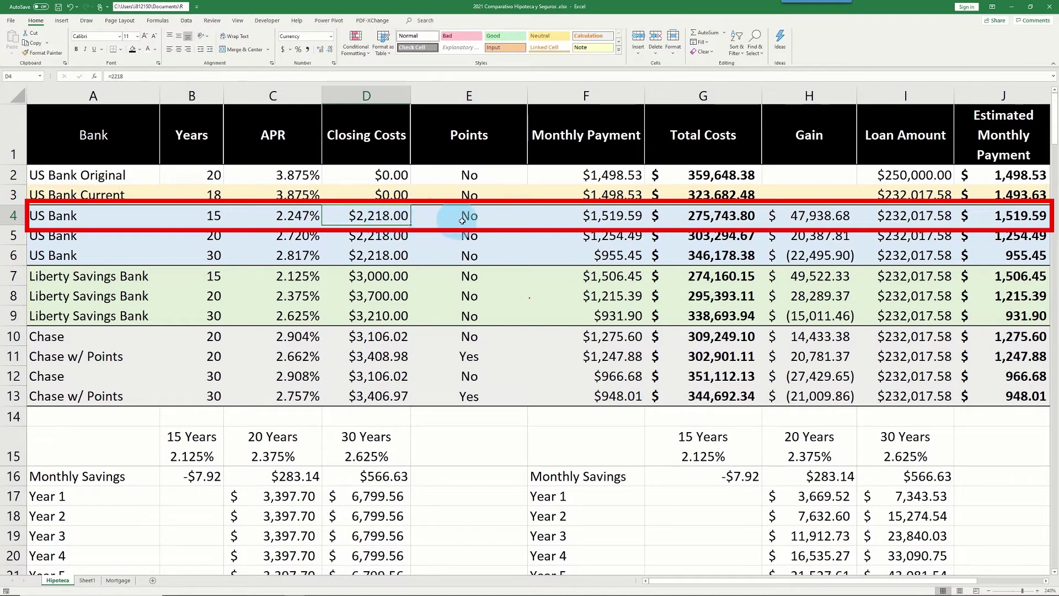
pyautogui.click(632, 219)
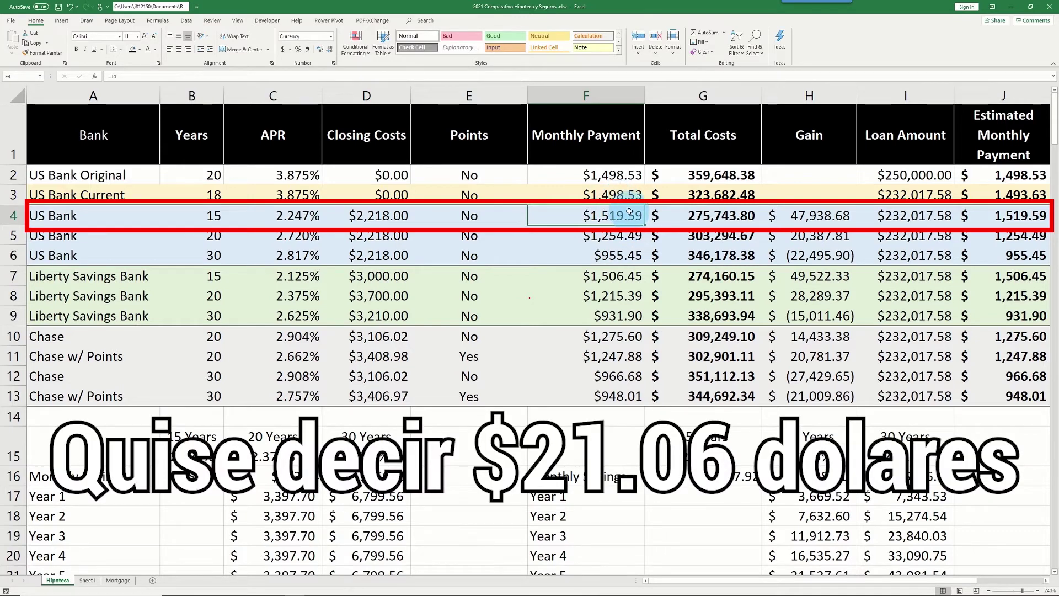
pyautogui.click(743, 215)
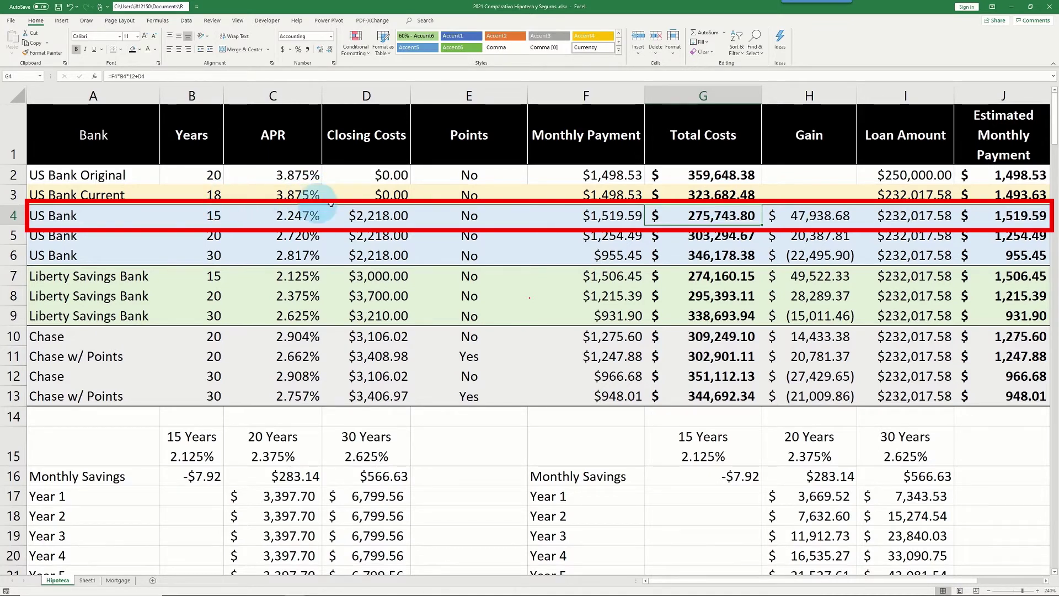
pyautogui.click(783, 216)
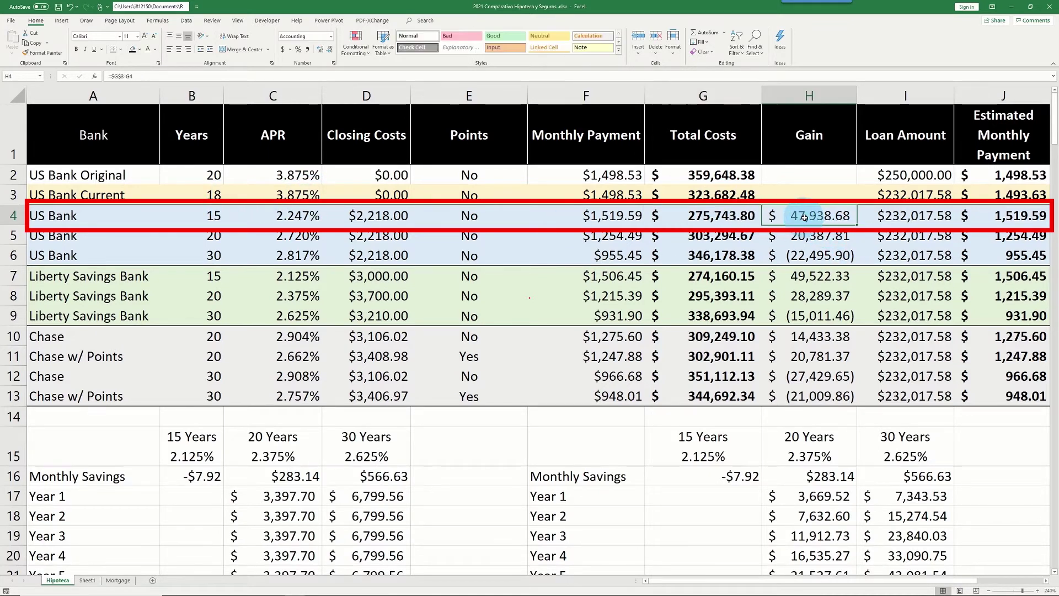
pyautogui.click(239, 76)
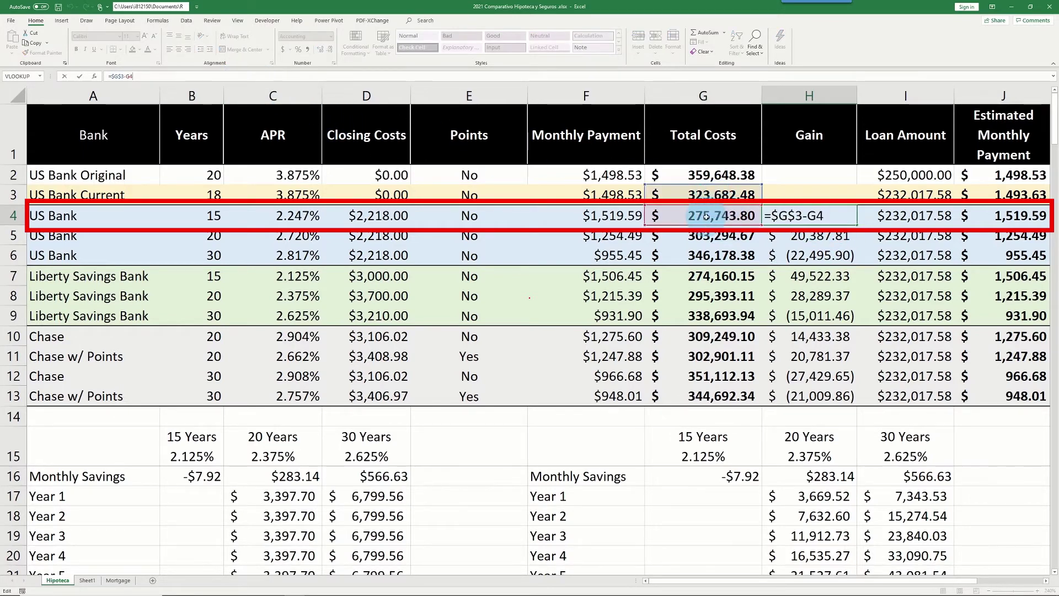
pyautogui.press('Escape')
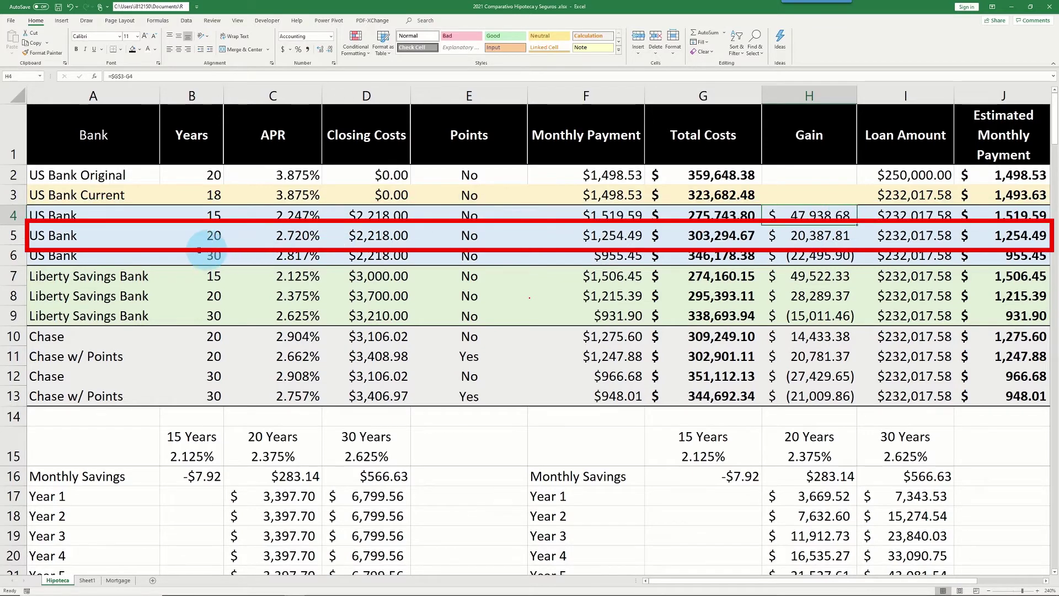
# Examine the 20-year US Bank offer's term, APR and Gain formula, and compare it with the 30-year US Bank offer's Gain
pyautogui.click(144, 236)
pyautogui.click(212, 243)
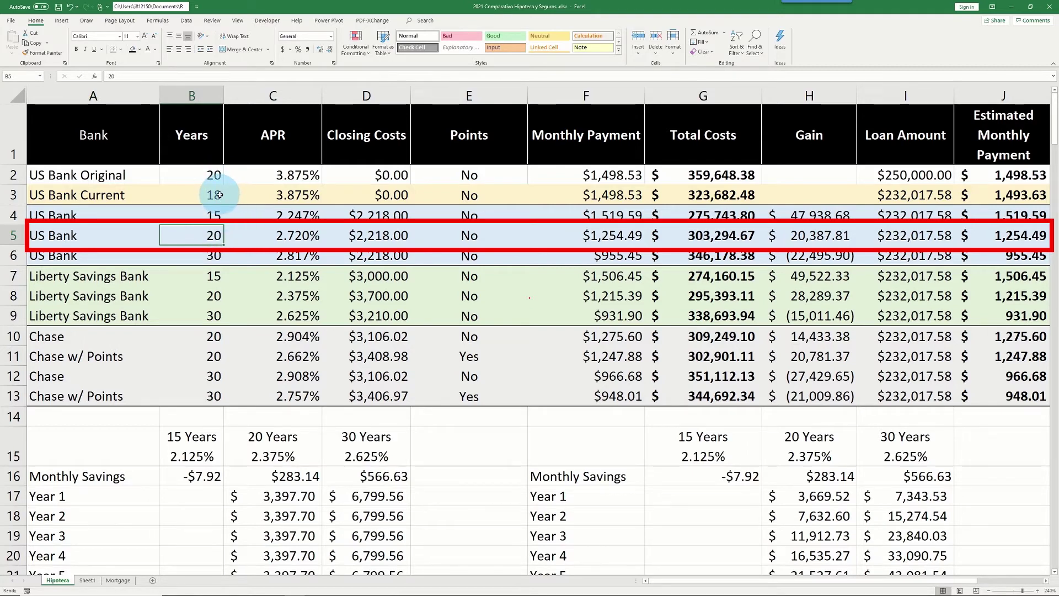
pyautogui.click(301, 236)
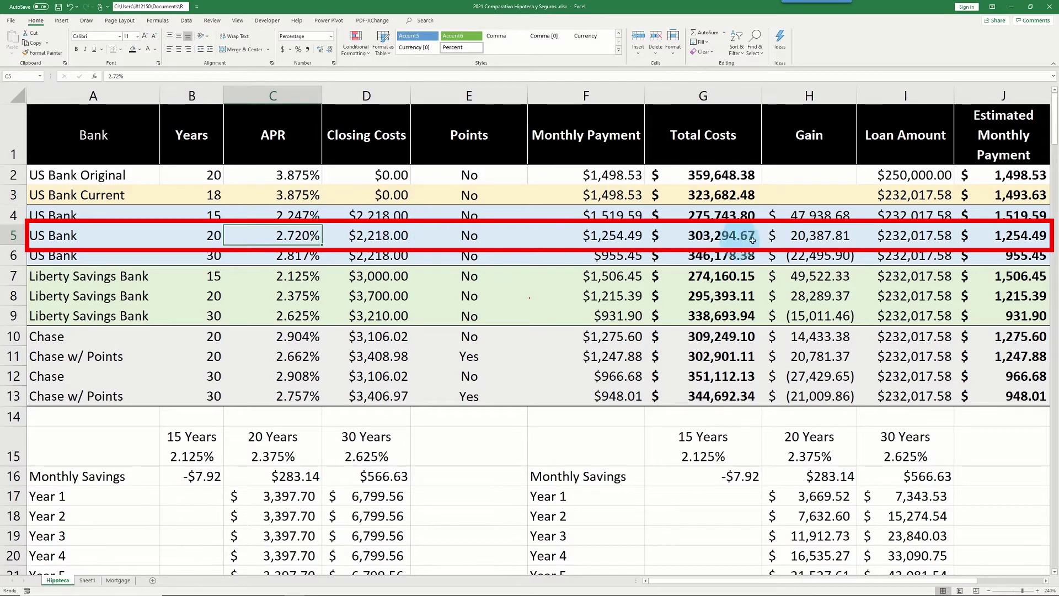
pyautogui.click(816, 236)
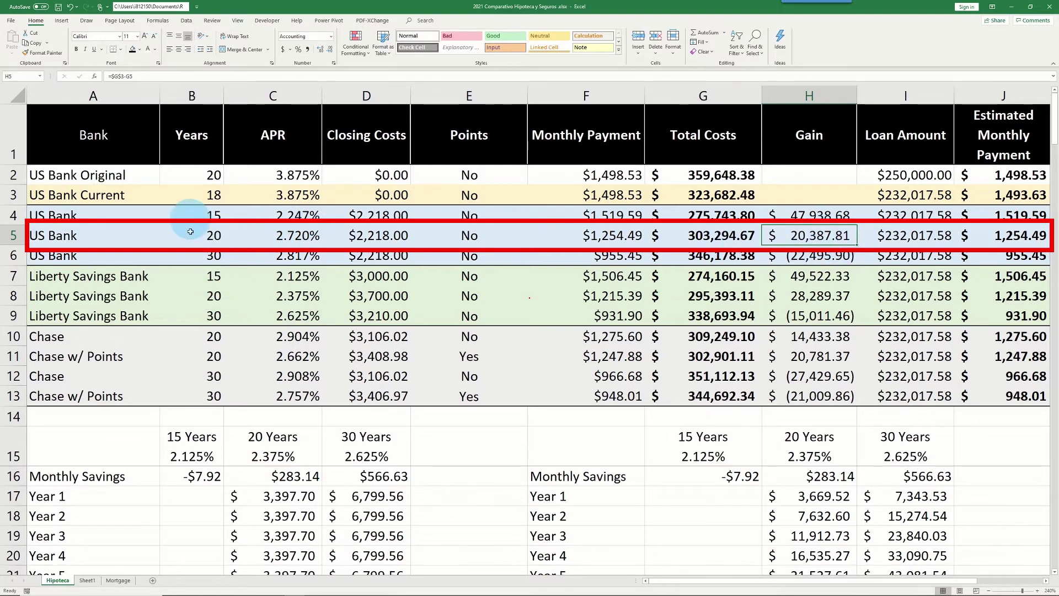
pyautogui.press('Down')
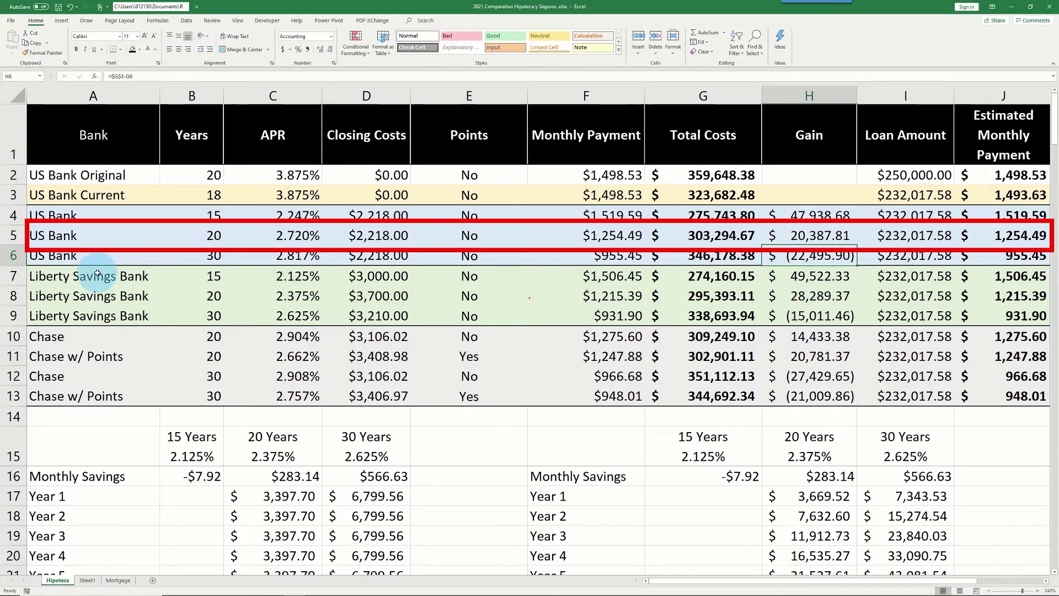
# Compare the Gain of the three Liberty Savings Bank offers and check the 30-year offer's monthly payment
pyautogui.moveTo(96, 274); pyautogui.dragTo(105, 307)
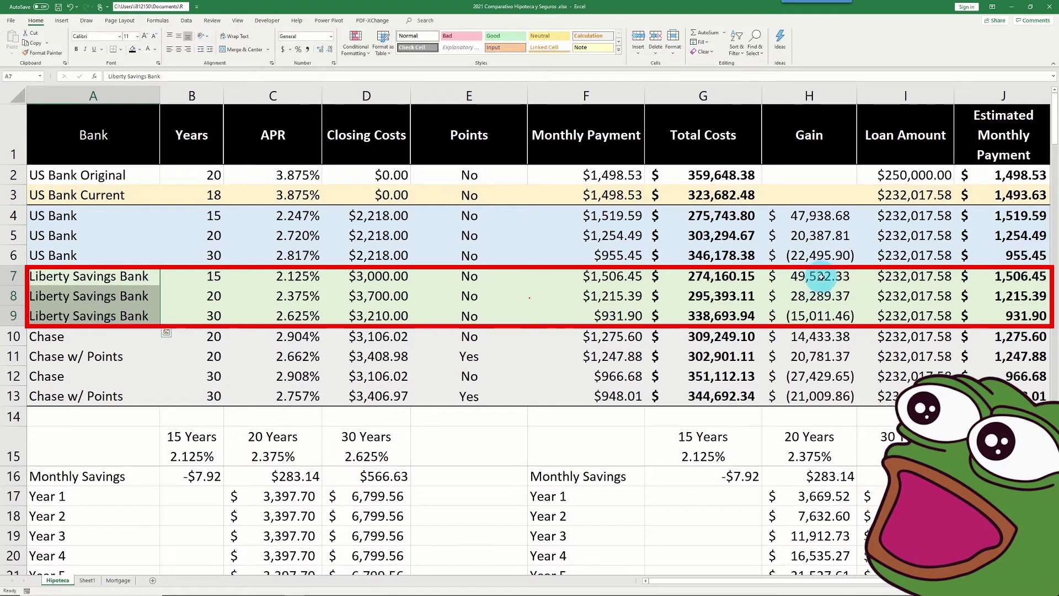
pyautogui.moveTo(815, 276); pyautogui.dragTo(810, 316)
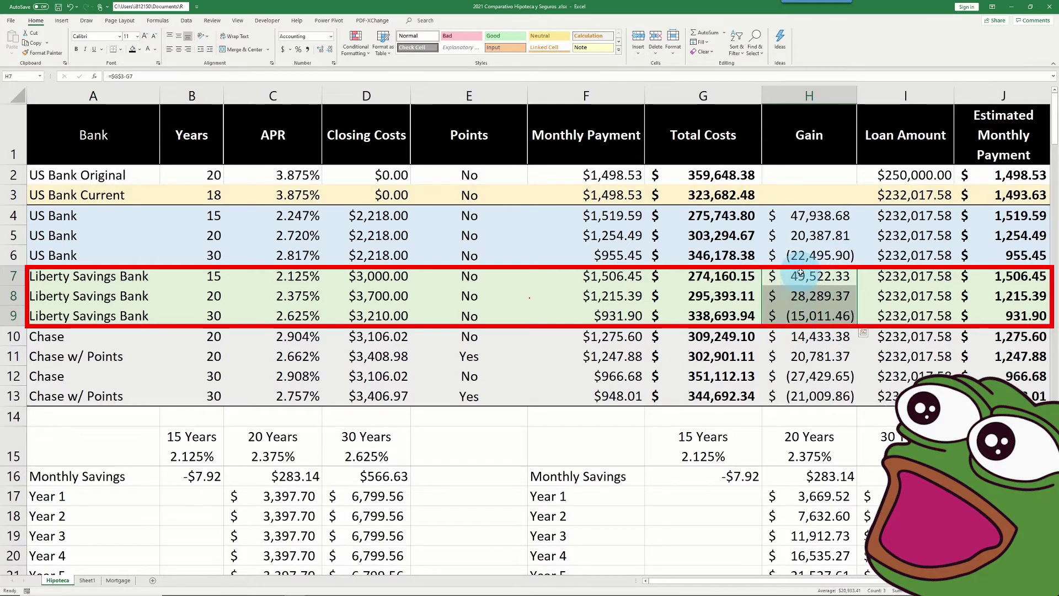
pyautogui.click(842, 277)
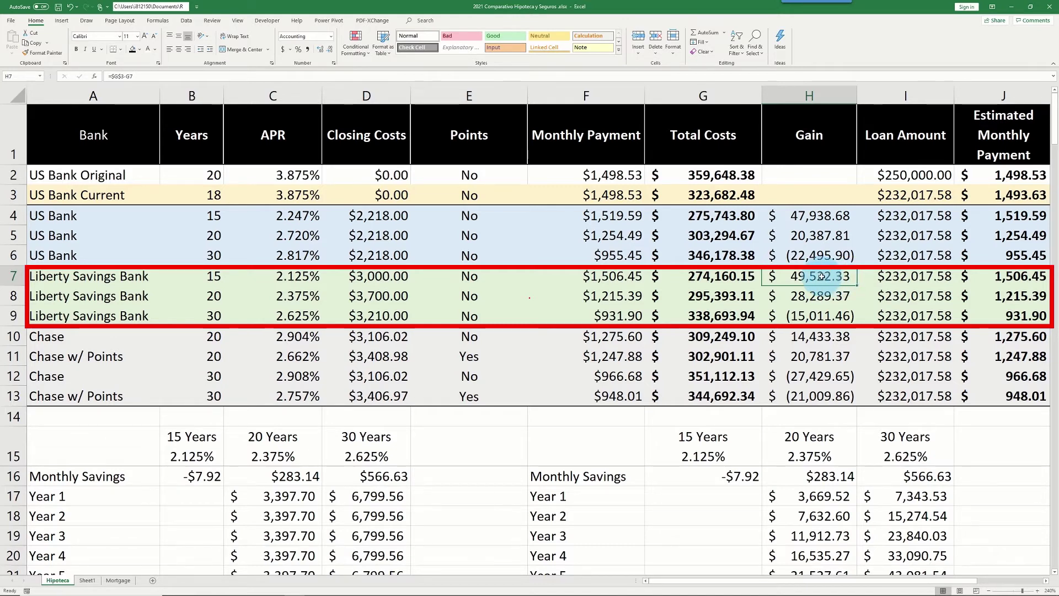
pyautogui.click(613, 314)
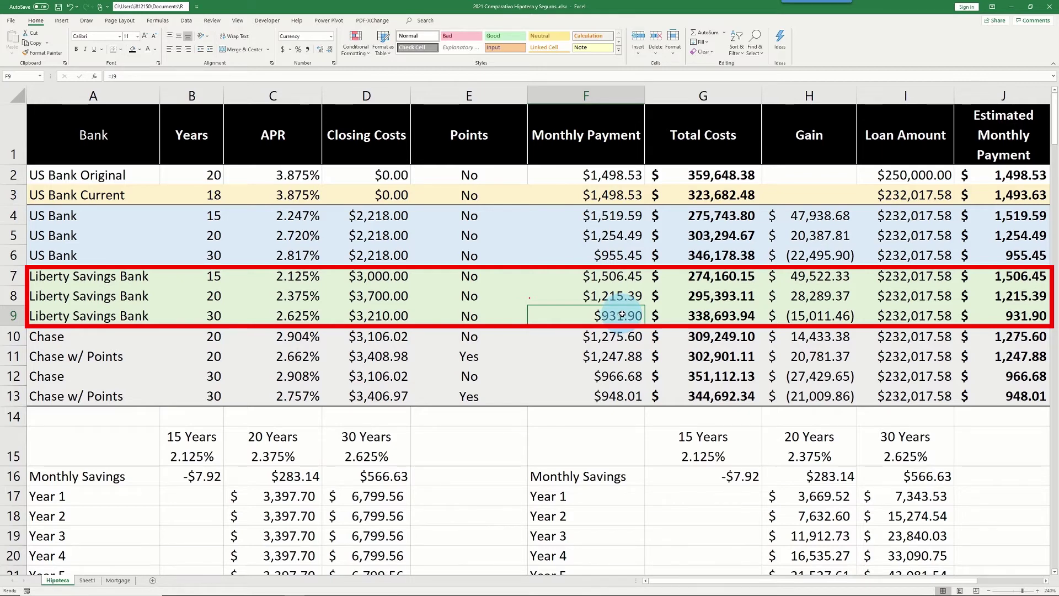
# Review the savings table's 15-, 20- and 30-year column headings with their rates above the Monthly Savings row
pyautogui.click(171, 444)
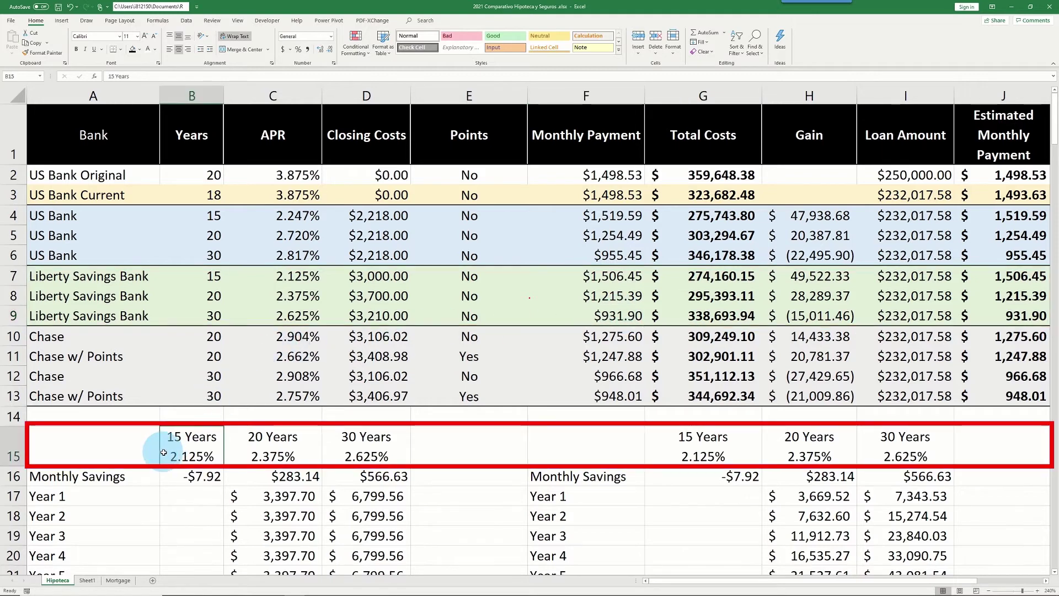
pyautogui.click(147, 478)
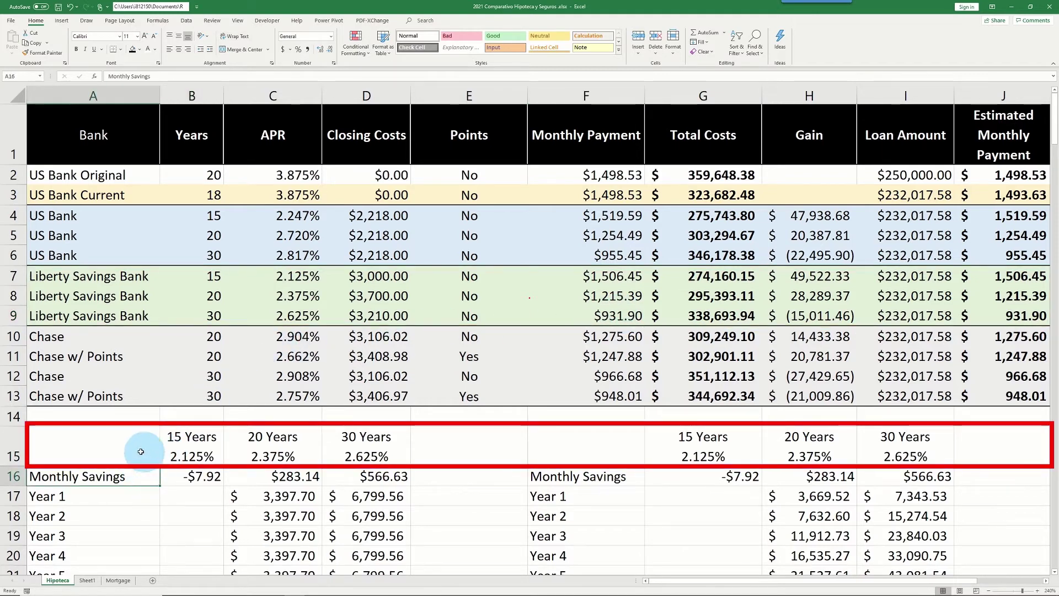
pyautogui.click(179, 449)
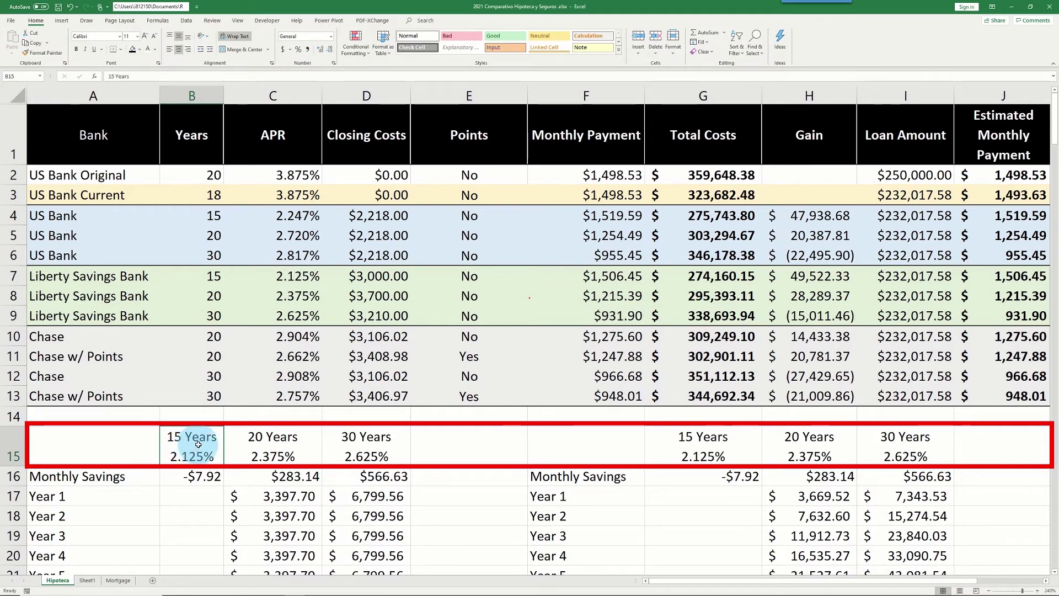
pyautogui.moveTo(197, 444); pyautogui.dragTo(362, 449)
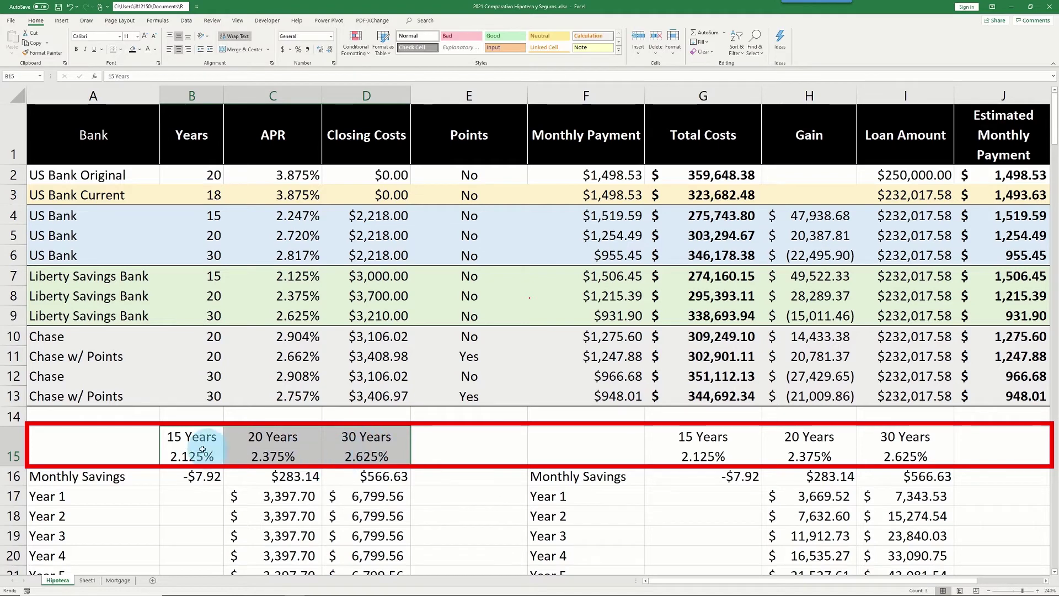
pyautogui.click(166, 441)
pyautogui.click(190, 441)
pyautogui.click(252, 439)
pyautogui.click(349, 438)
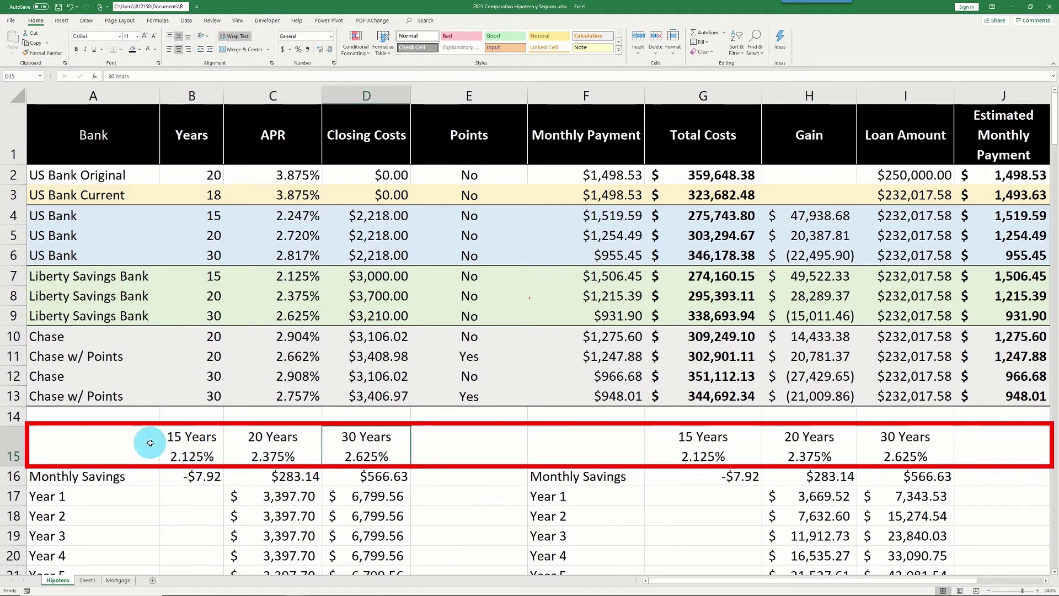
pyautogui.click(148, 442)
pyautogui.click(178, 450)
# Examine the Monthly Savings formulas for the 15-, 20- and 30-year terms against the Liberty Savings Bank monthly payments
pyautogui.click(190, 475)
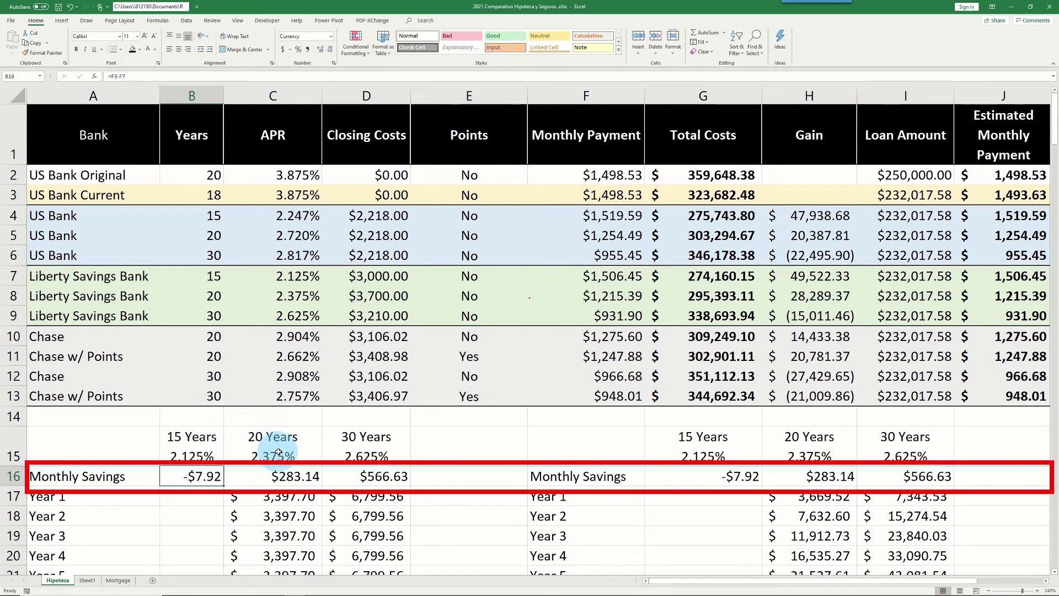
pyautogui.click(279, 476)
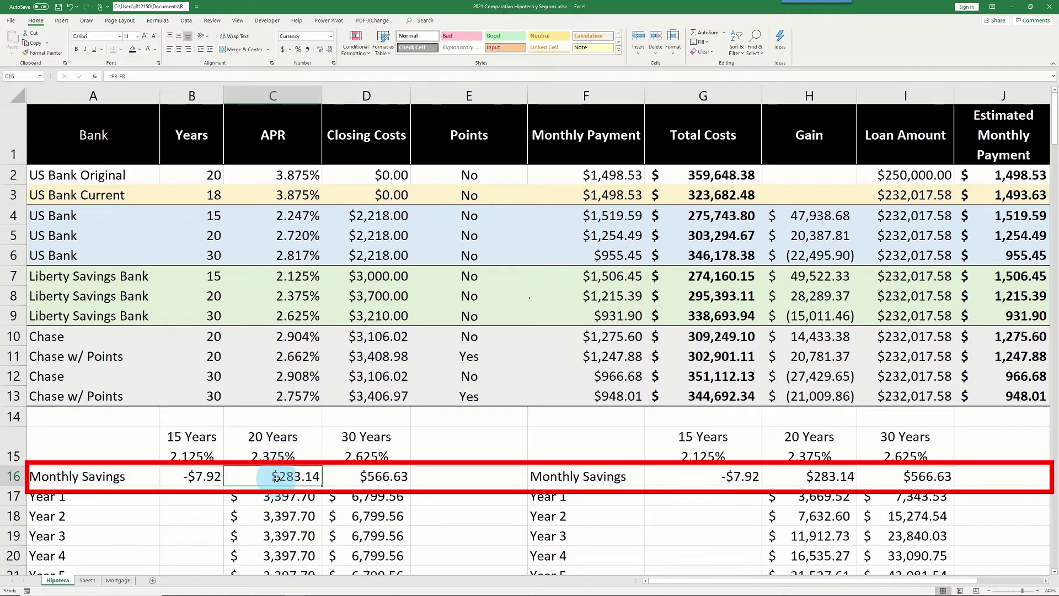
pyautogui.click(610, 296)
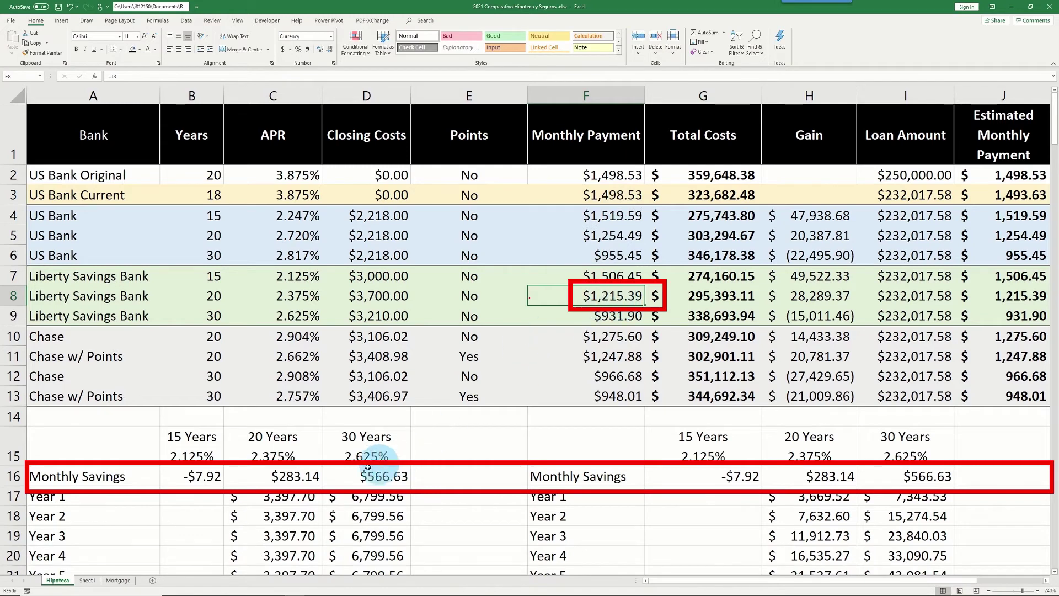
pyautogui.click(293, 477)
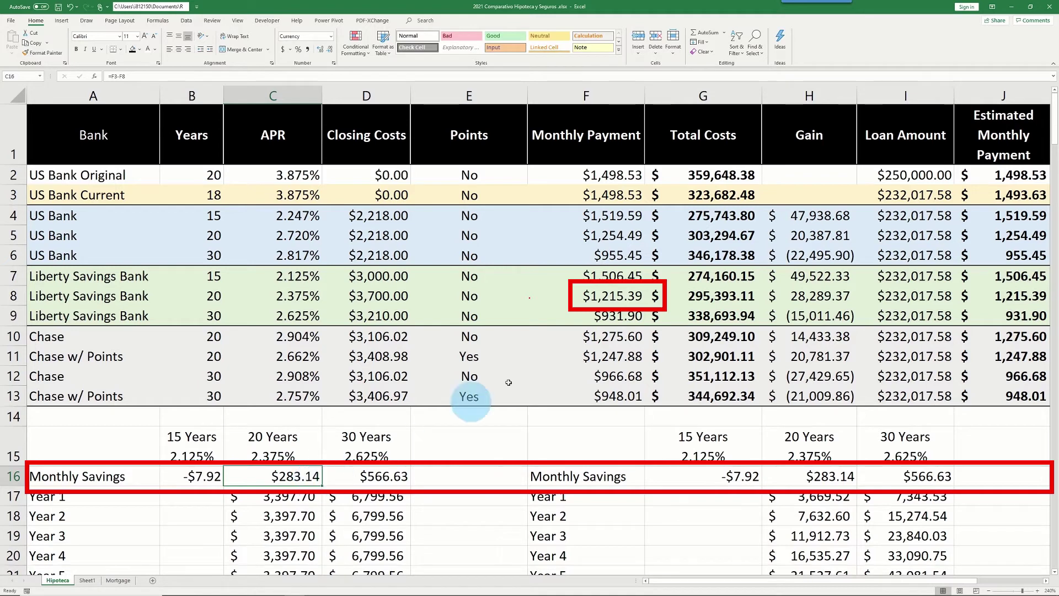
pyautogui.click(624, 321)
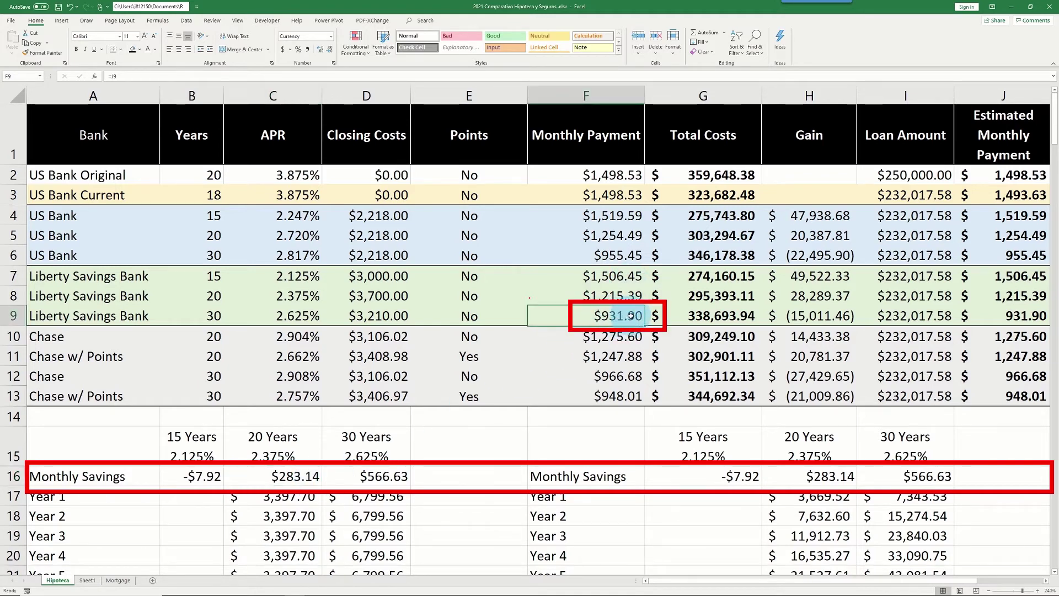
pyautogui.click(381, 476)
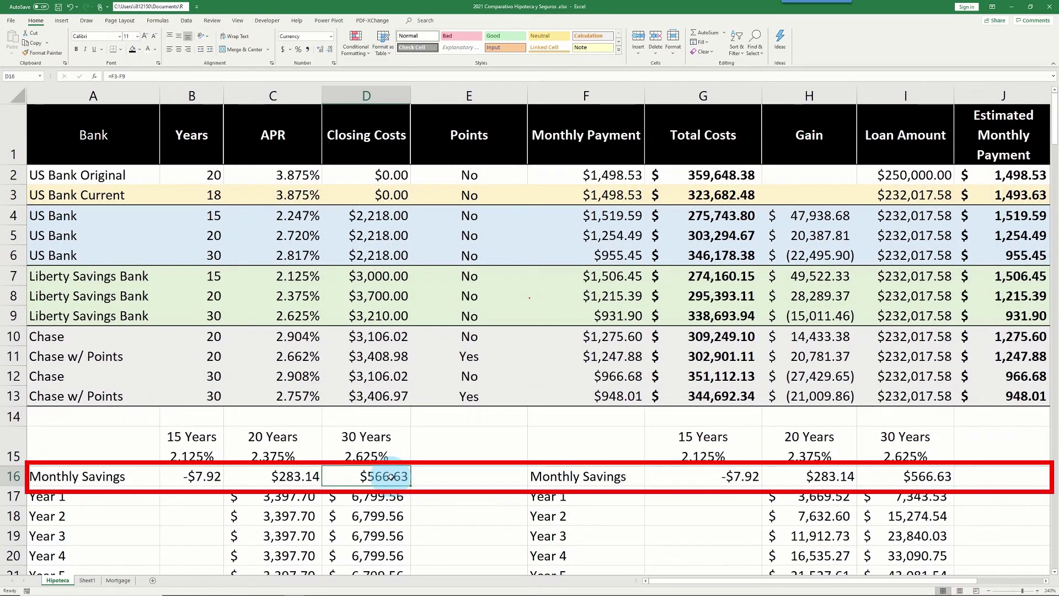
# Inspect the Year 1 savings formulas for the 20- and 30-year terms and follow the yearly savings down to Year 19
pyautogui.click(303, 497)
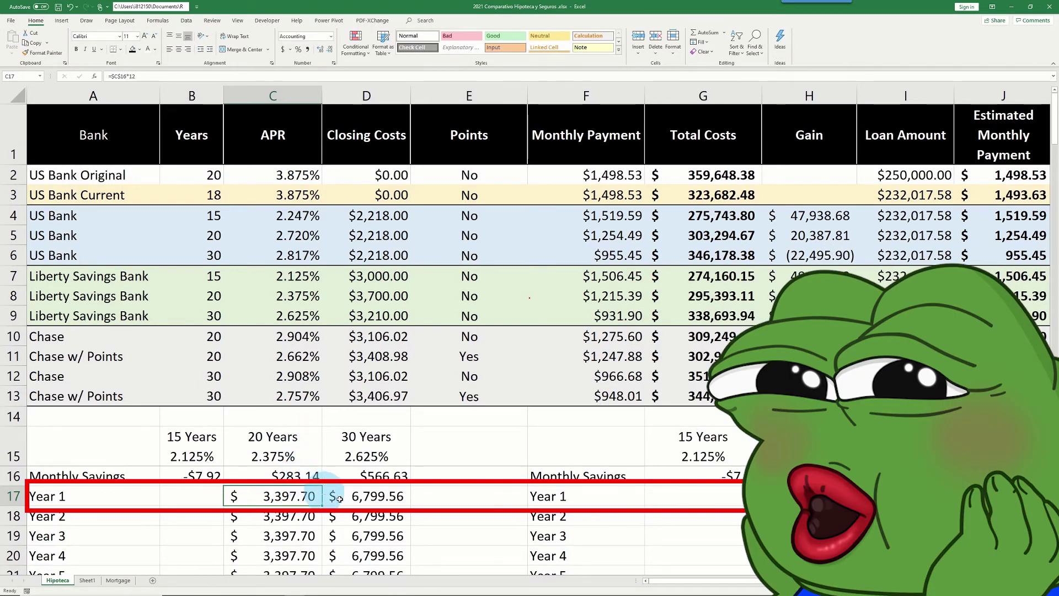
pyautogui.click(364, 504)
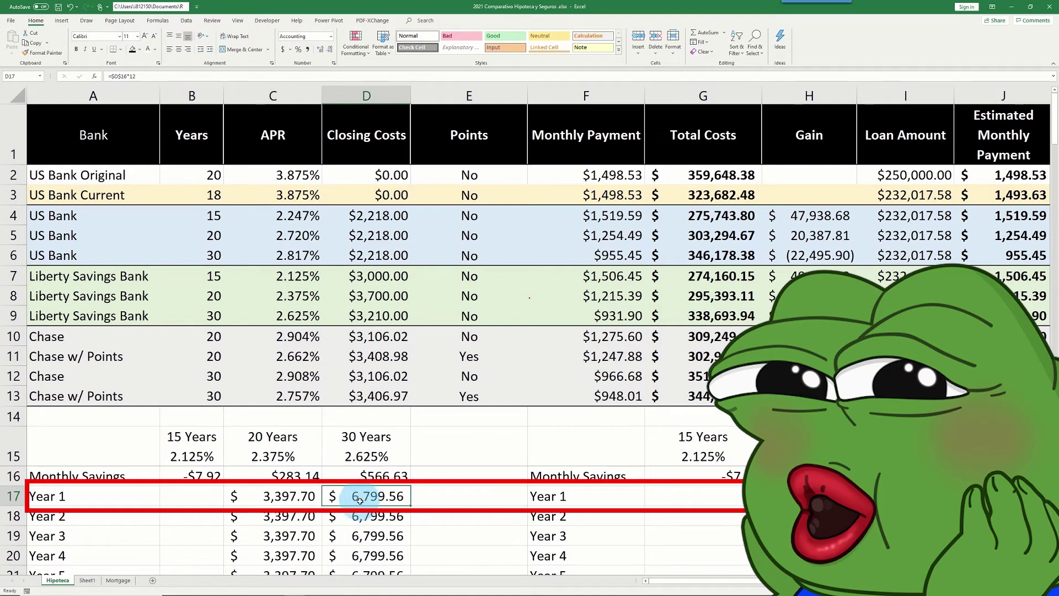
pyautogui.click(297, 500)
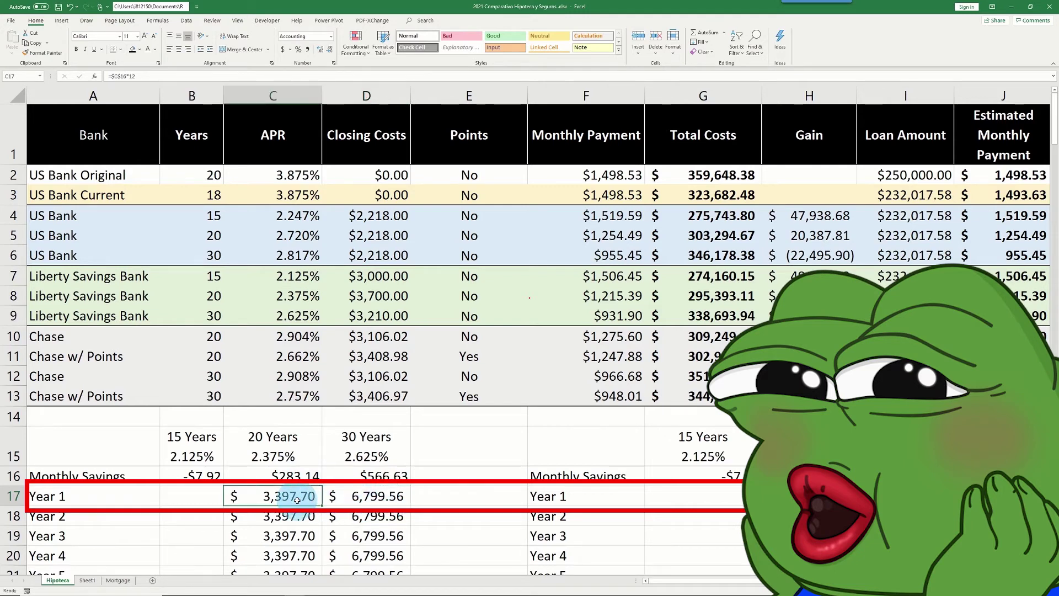
pyautogui.scroll(-2, 302, 495)
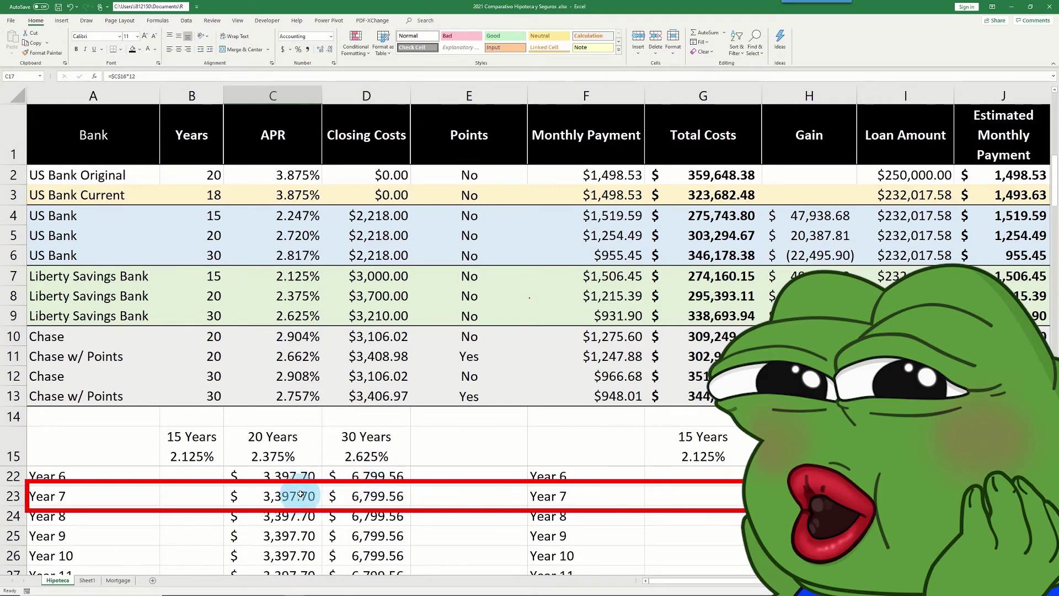
pyautogui.scroll(-2, 300, 494)
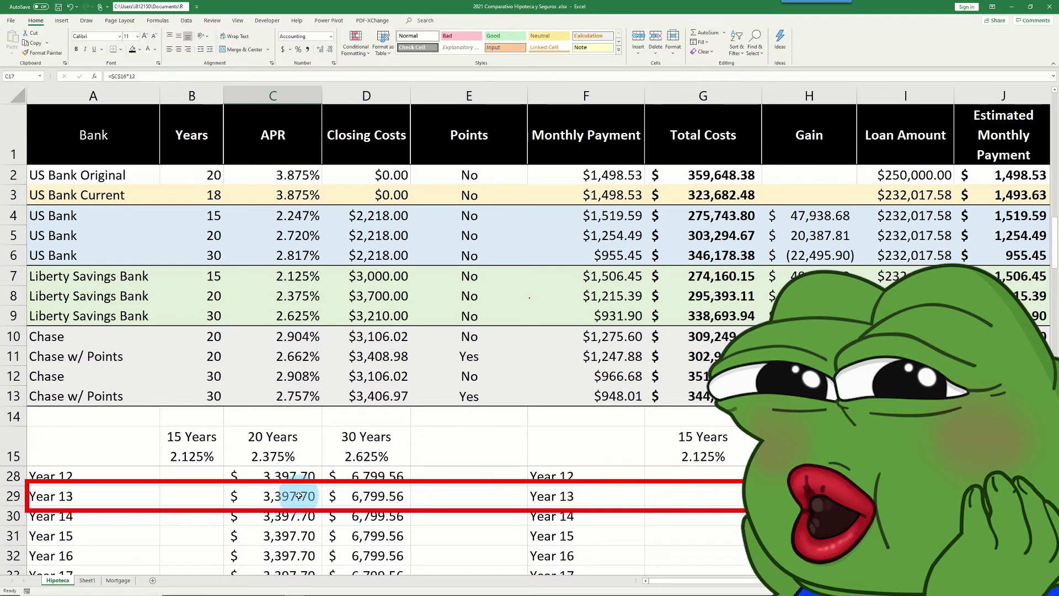
pyautogui.scroll(-1, 299, 496)
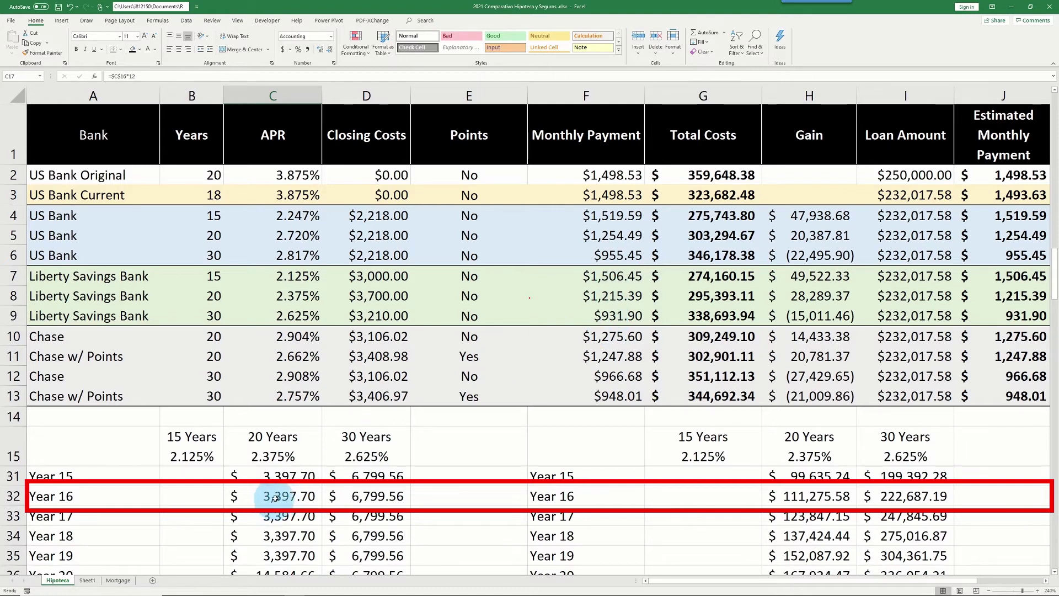
pyautogui.scroll(-1, 274, 497)
pyautogui.scroll(-1, 275, 496)
pyautogui.scroll(1, 275, 495)
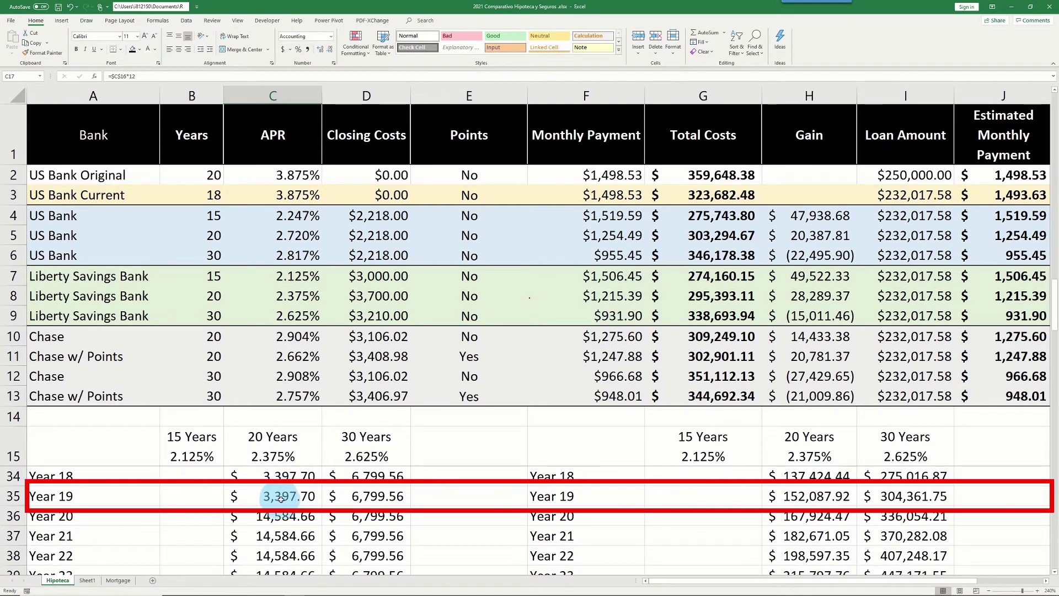
# Compare the 20-year term's savings formulas in Year 19, Year 20 and Year 21
pyautogui.click(284, 514)
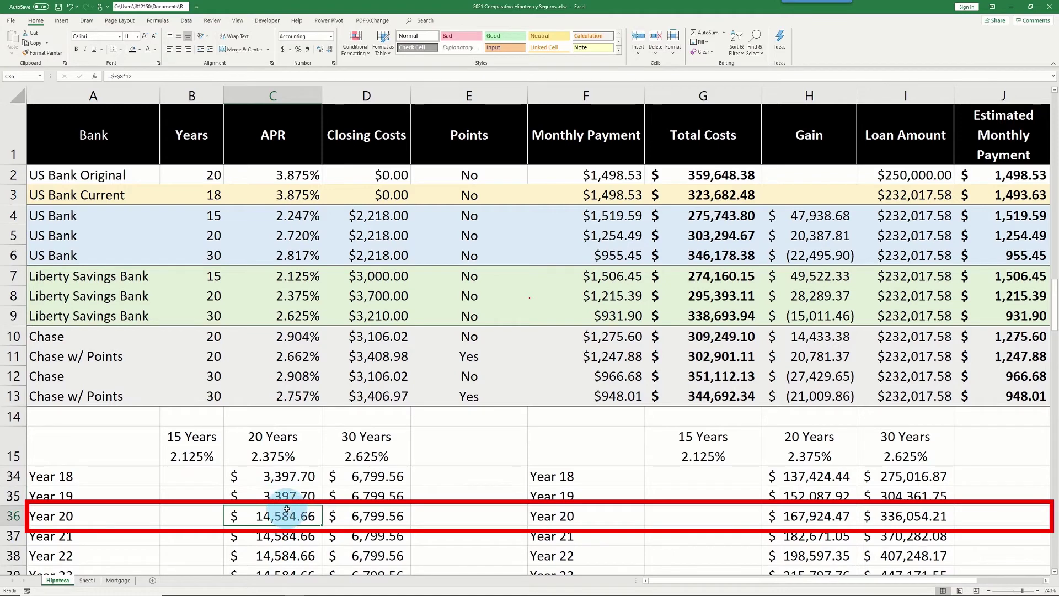
pyautogui.click(288, 497)
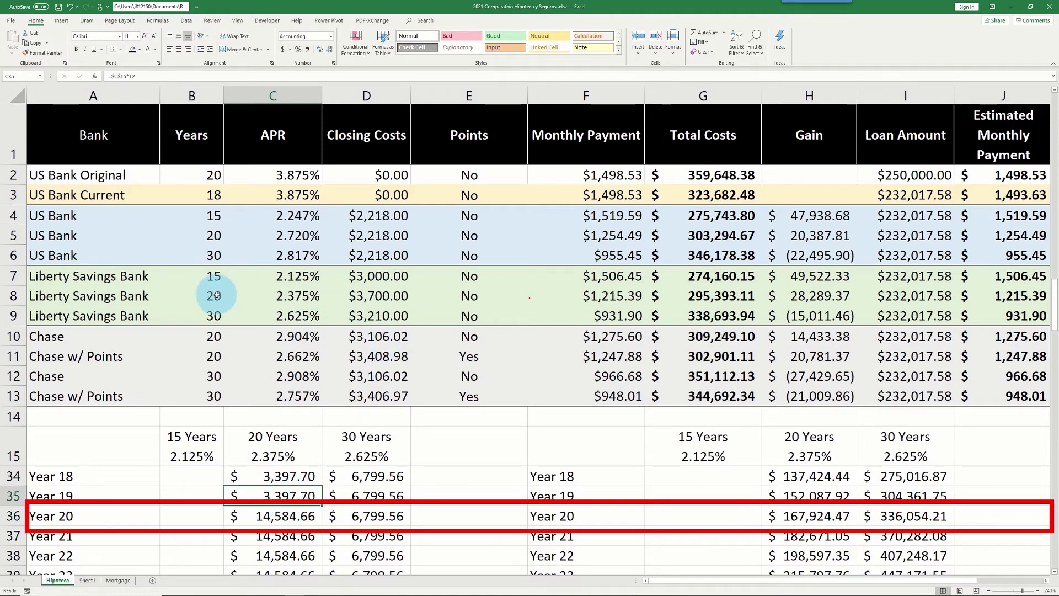
pyautogui.click(291, 529)
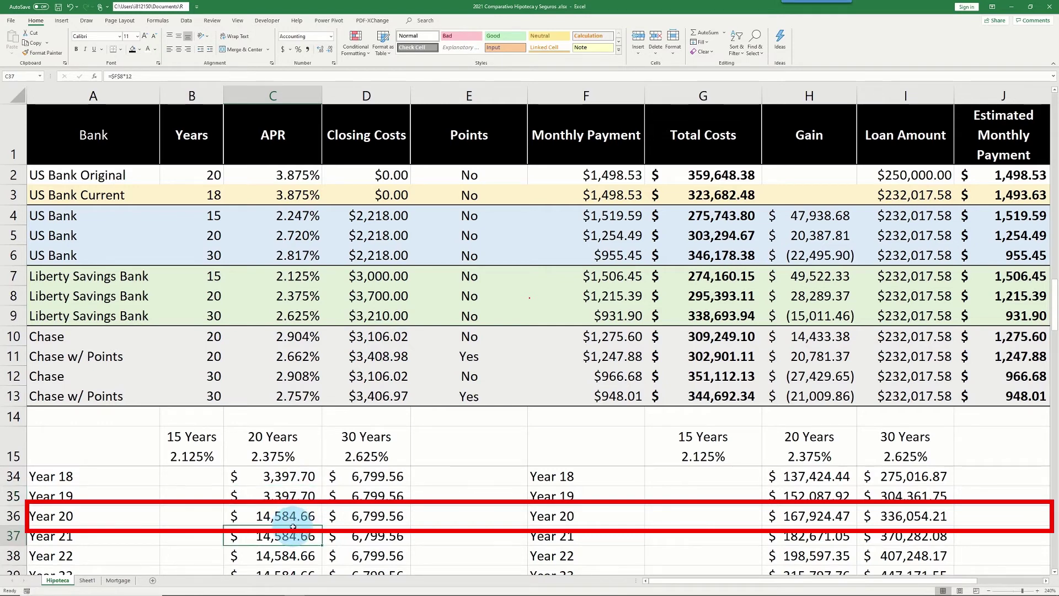
pyautogui.click(294, 519)
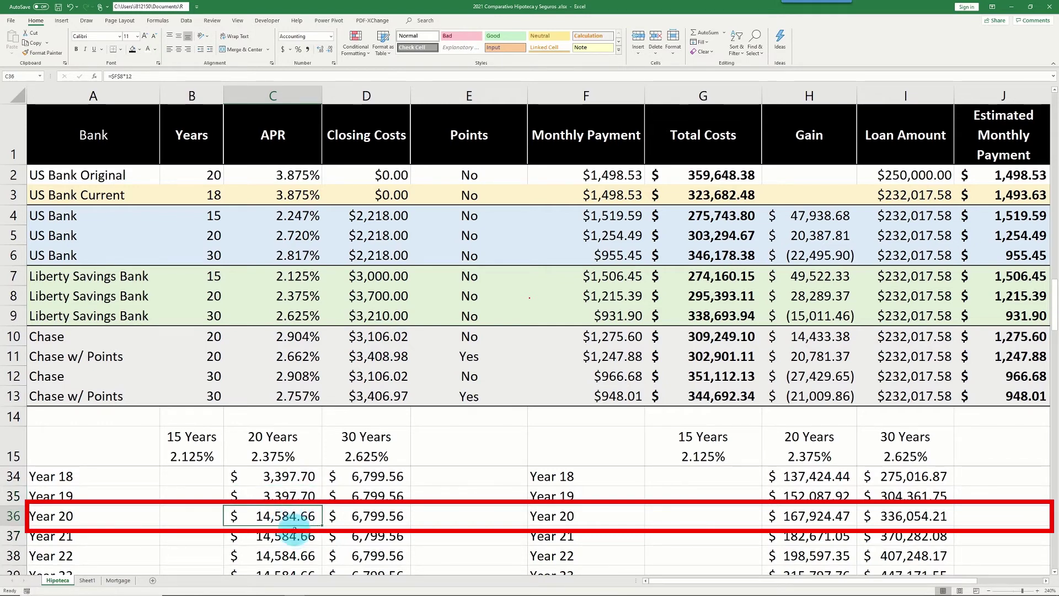
pyautogui.click(295, 530)
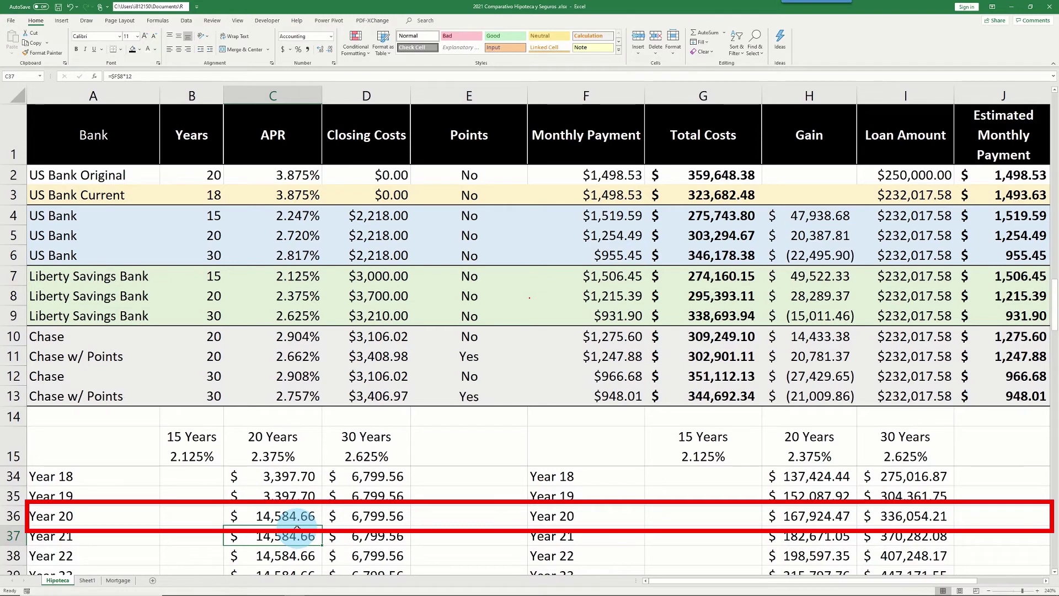
pyautogui.click(295, 521)
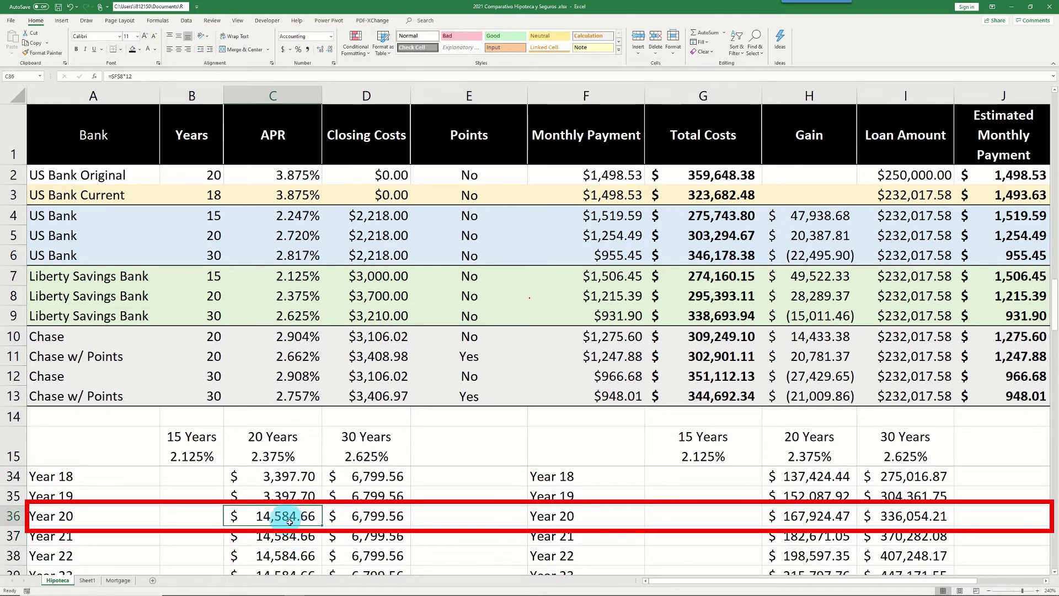
# Review the 30-year term's yearly savings formulas in the final rows, including Year 28 and Year 30
pyautogui.scroll(-3, 295, 520)
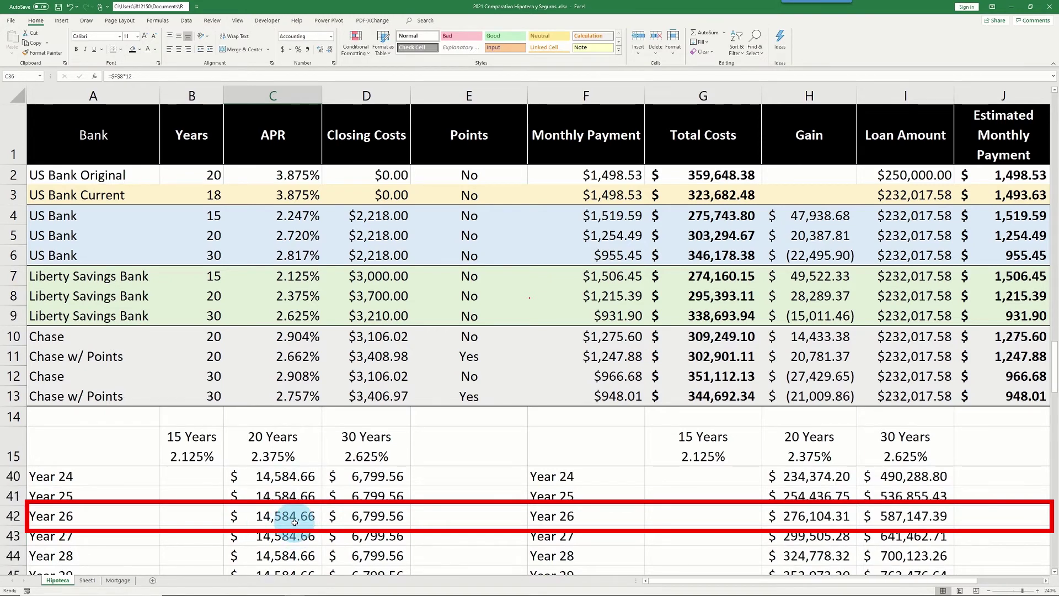
pyautogui.click(349, 534)
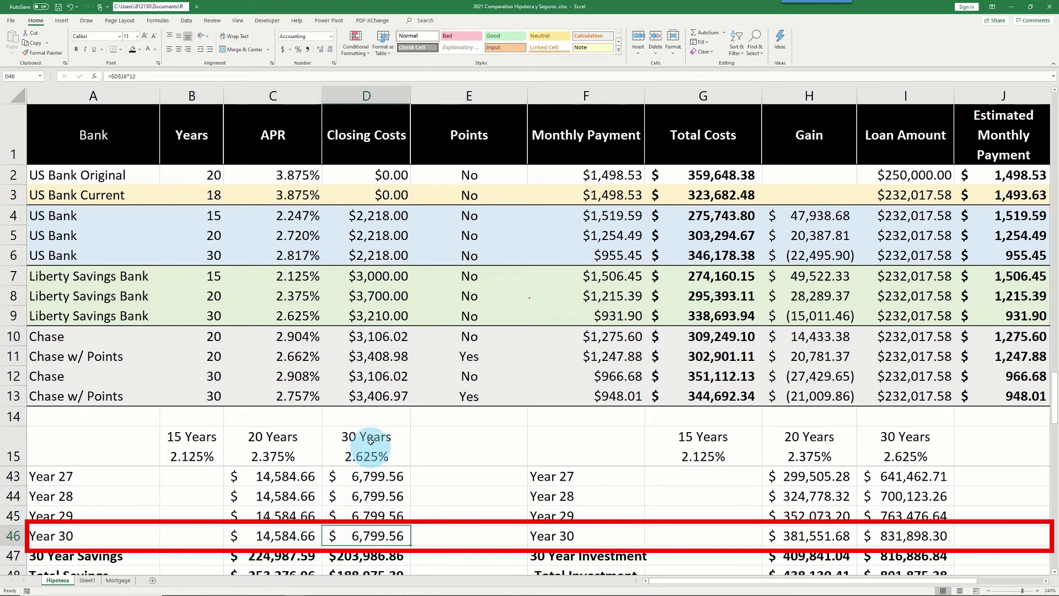
pyautogui.click(370, 495)
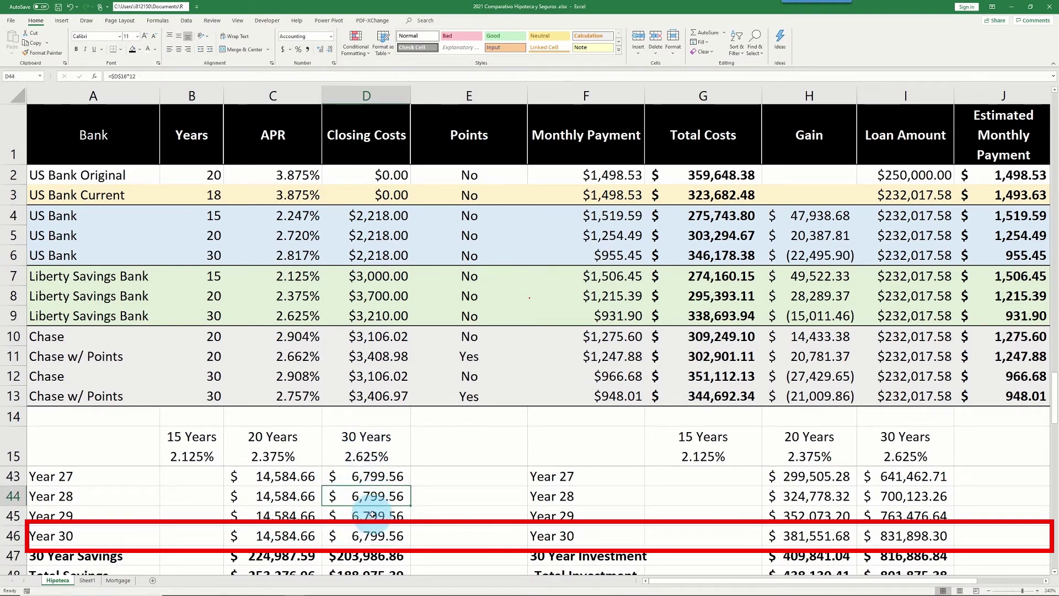
# Examine the Year 30 savings, then the 30 Year Savings and Total Savings formulas for the 20- and 30-year terms
pyautogui.click(379, 534)
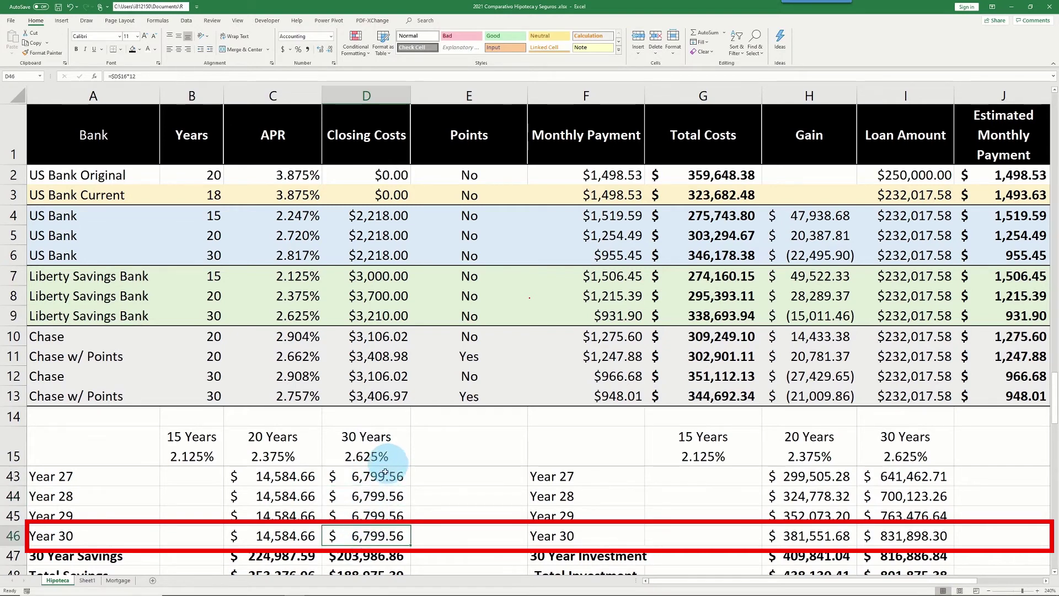
pyautogui.scroll(-1, 366, 493)
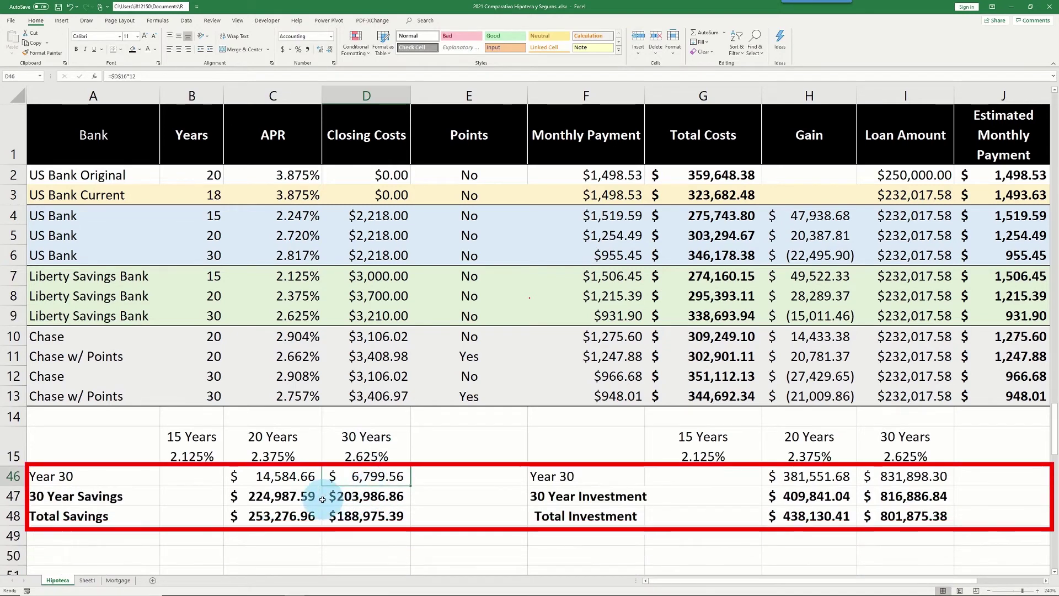
pyautogui.click(279, 496)
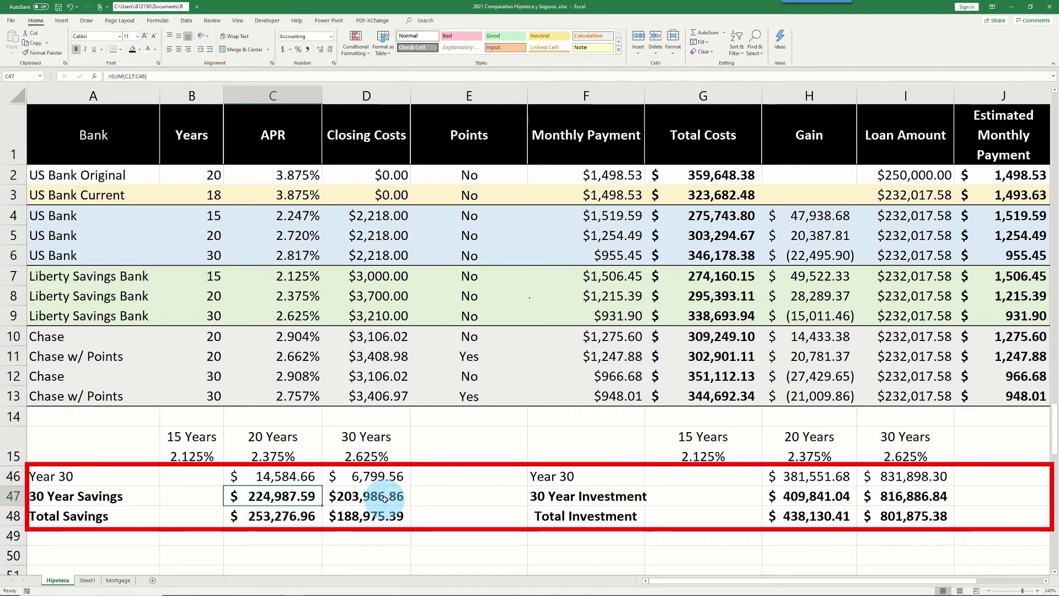
pyautogui.click(286, 516)
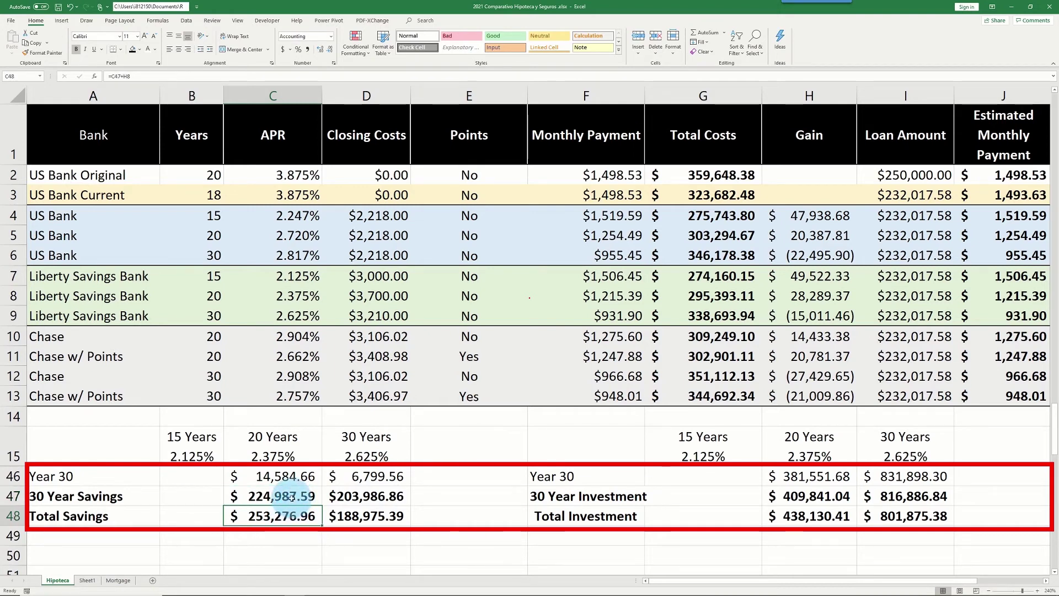
pyautogui.click(175, 75)
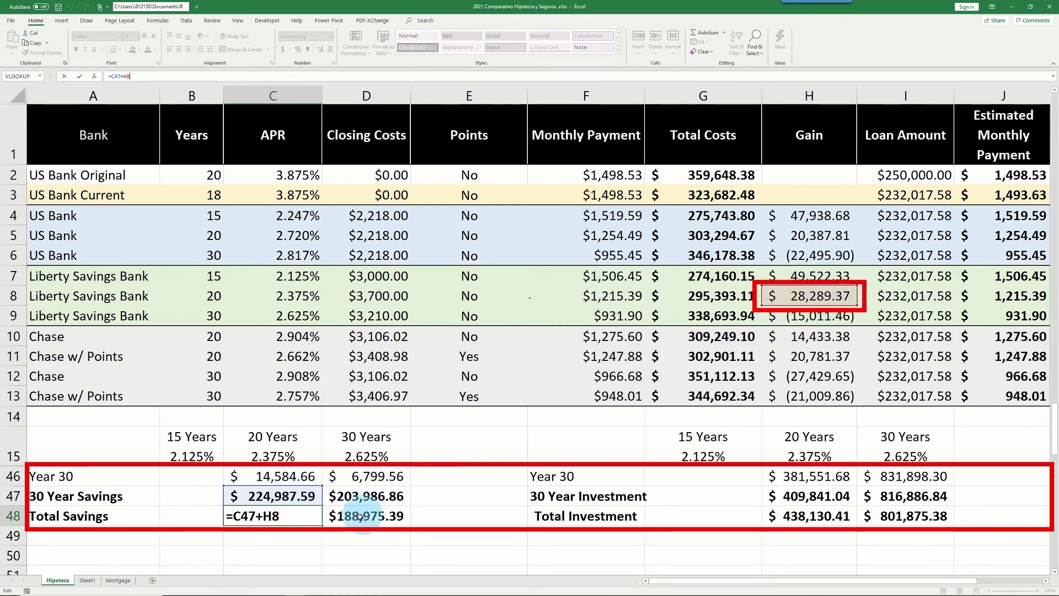
pyautogui.press('Return')
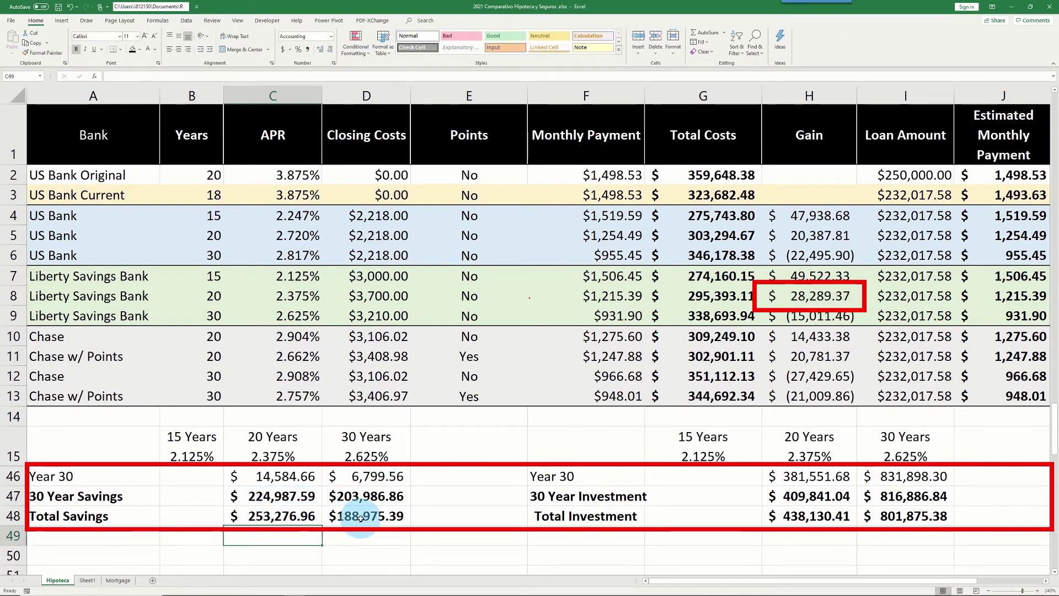
pyautogui.click(381, 515)
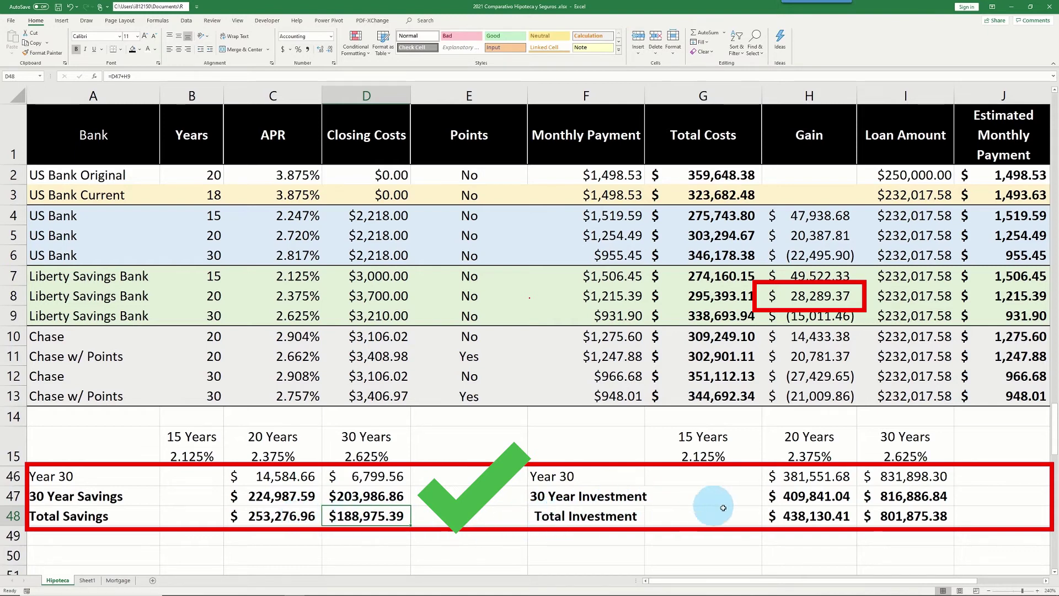
# Inspect the investment table's Monthly Savings and Year 1 formulas for the 20-year term, starting from its 30 Year Investment cell
pyautogui.click(790, 497)
pyautogui.scroll(10, 791, 504)
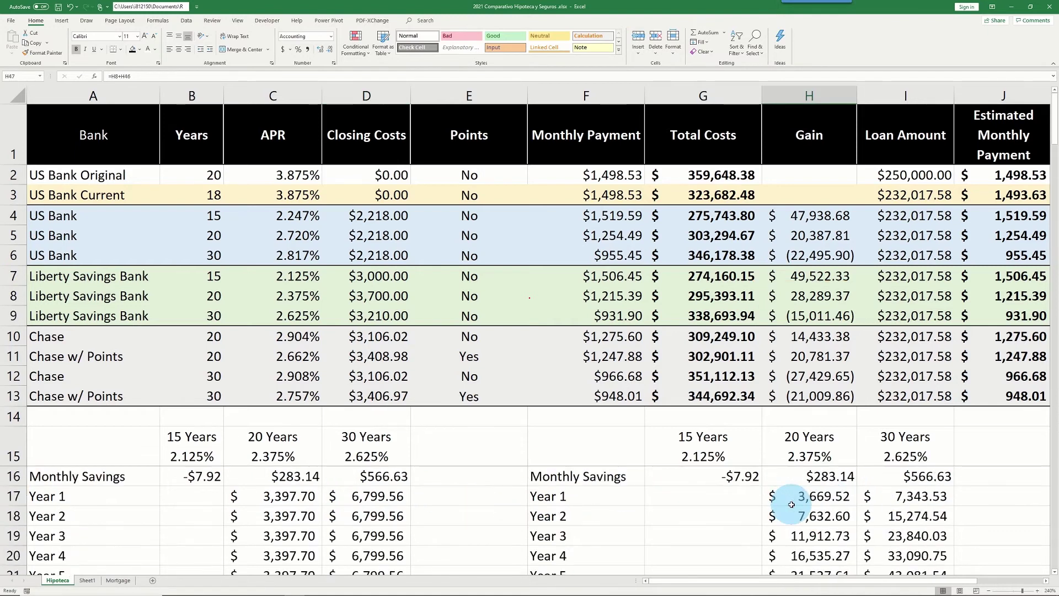
pyautogui.click(817, 476)
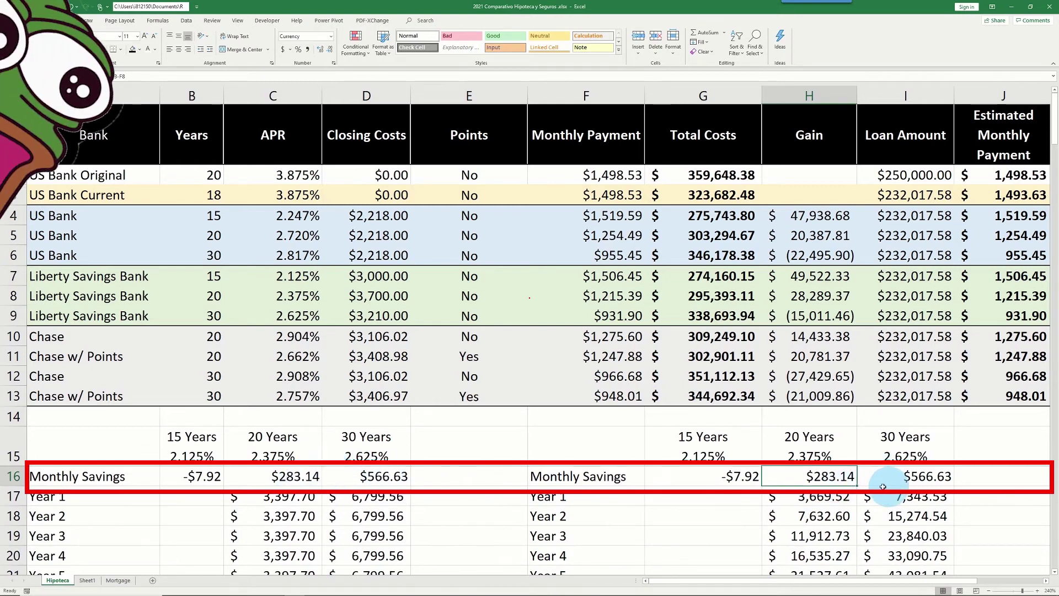
pyautogui.click(794, 498)
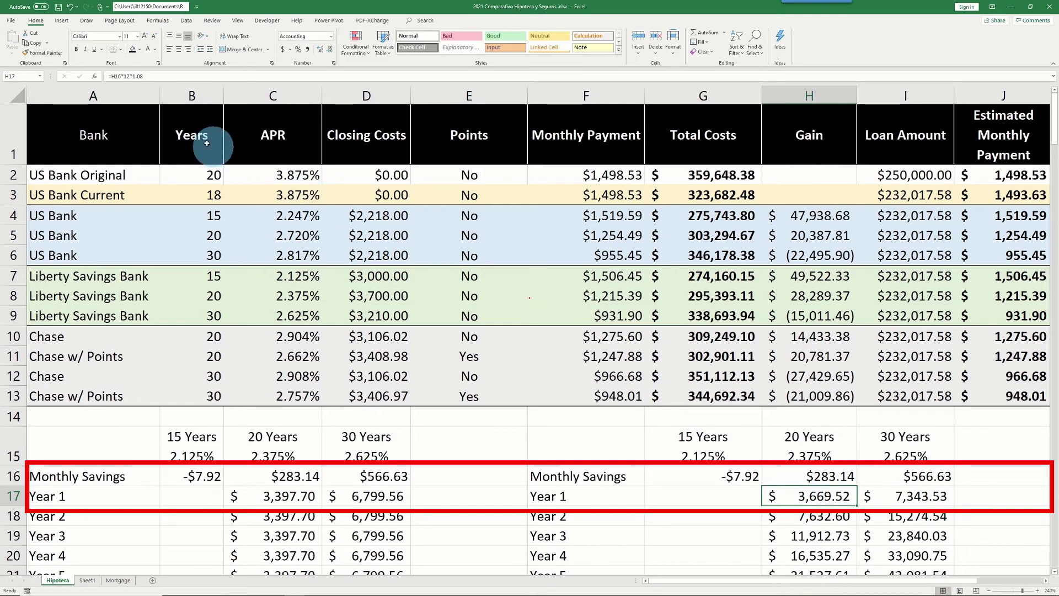
pyautogui.click(160, 77)
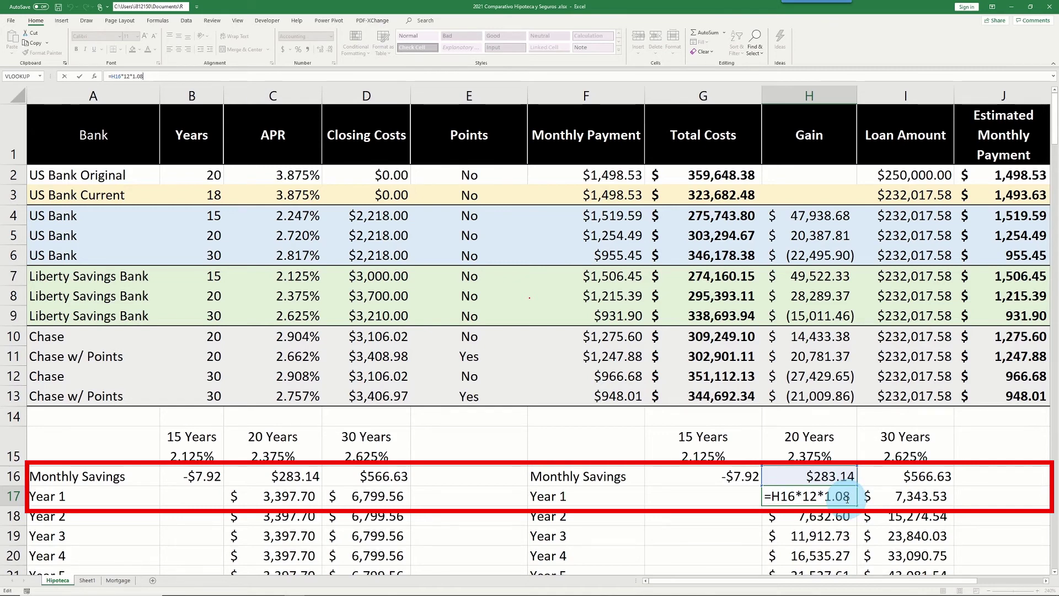
pyautogui.hotkey('ctrl', 'Return')
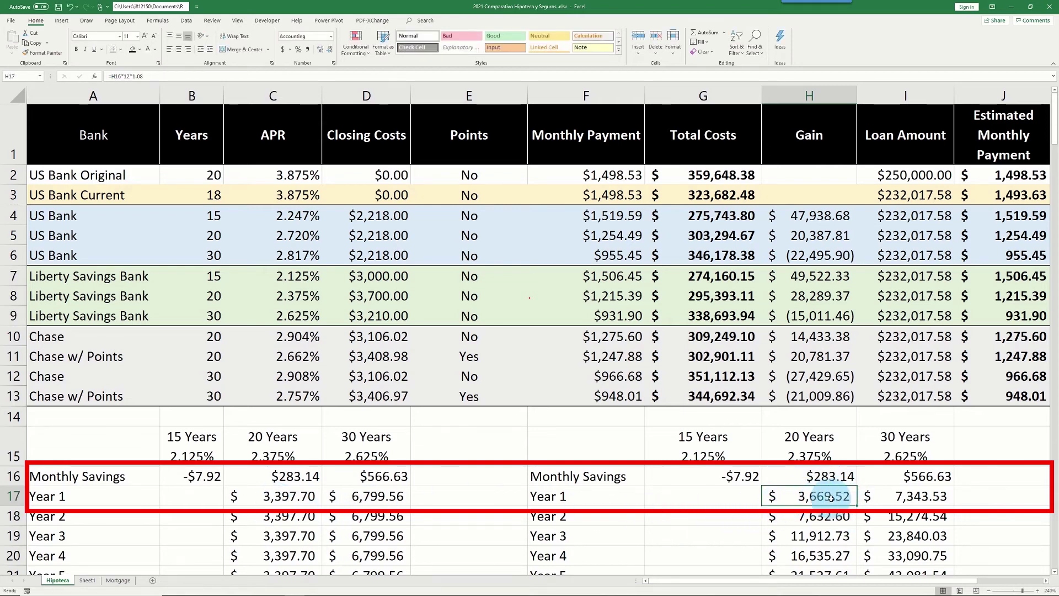
# Review the 20-year term's compounding investment formulas in Year 2 and Year 3 and the yearly balances below them
pyautogui.click(832, 518)
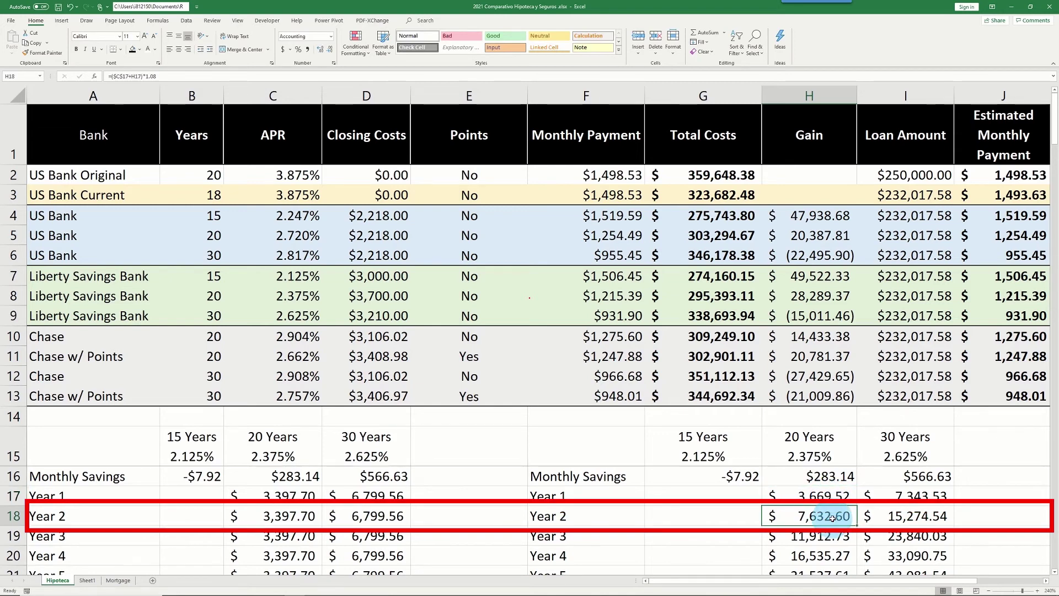
pyautogui.click(163, 76)
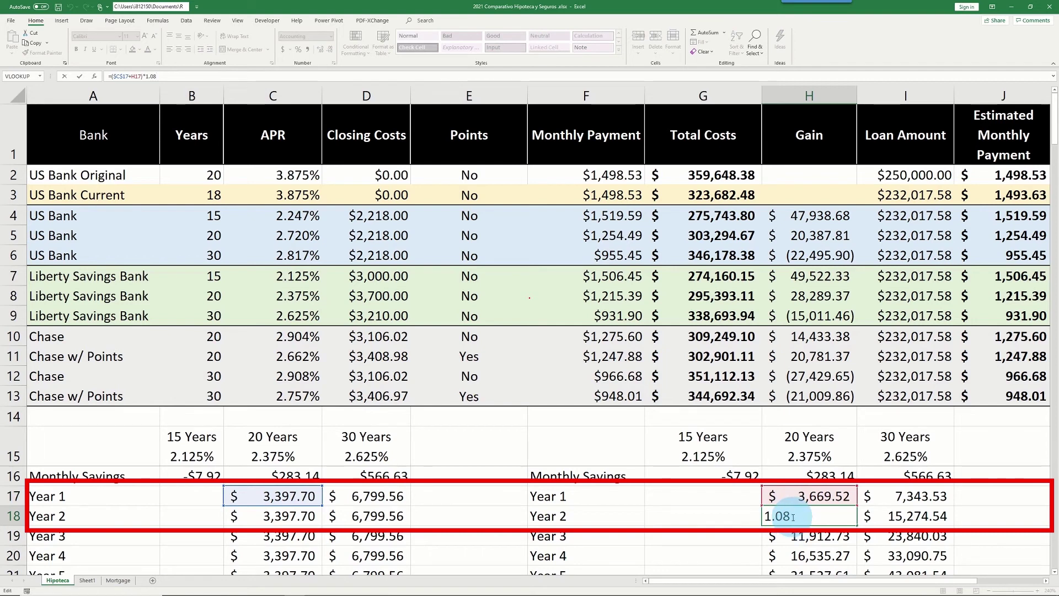
pyautogui.click(738, 517)
pyautogui.click(794, 515)
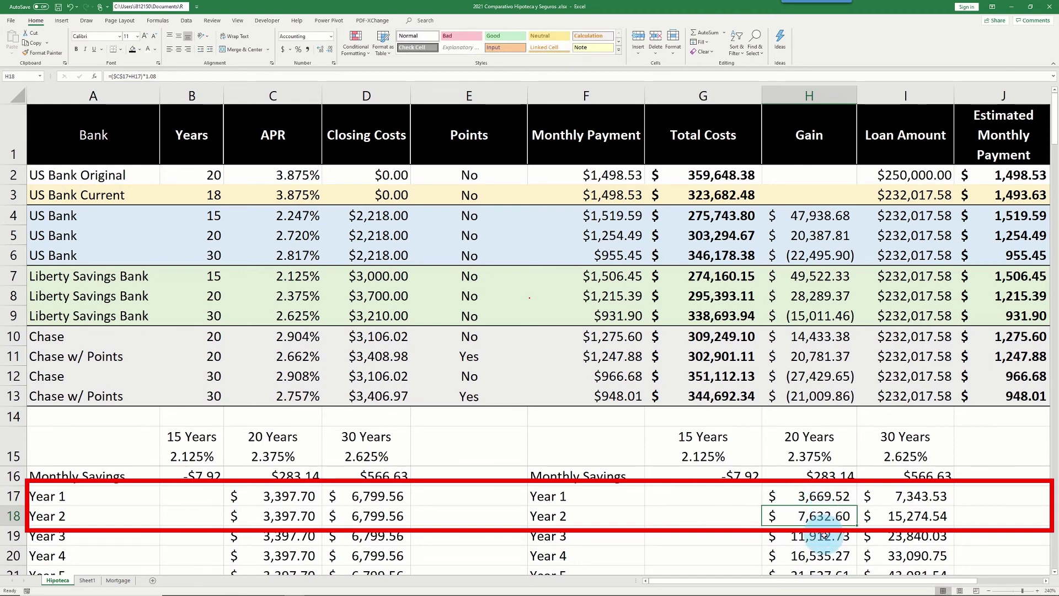
pyautogui.click(823, 537)
pyautogui.scroll(-1, 823, 538)
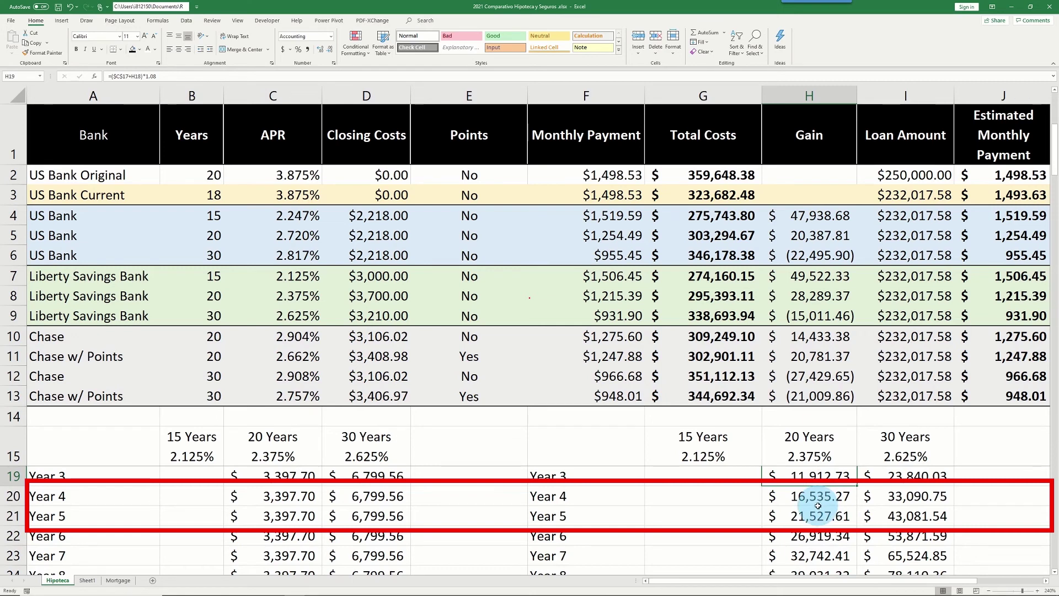
pyautogui.scroll(-1, 818, 506)
# Check the 30-year term's Monthly Savings and Year 1 investment formulas and follow its yearly balances down to Total Investment
pyautogui.scroll(2, 818, 506)
pyautogui.click(911, 479)
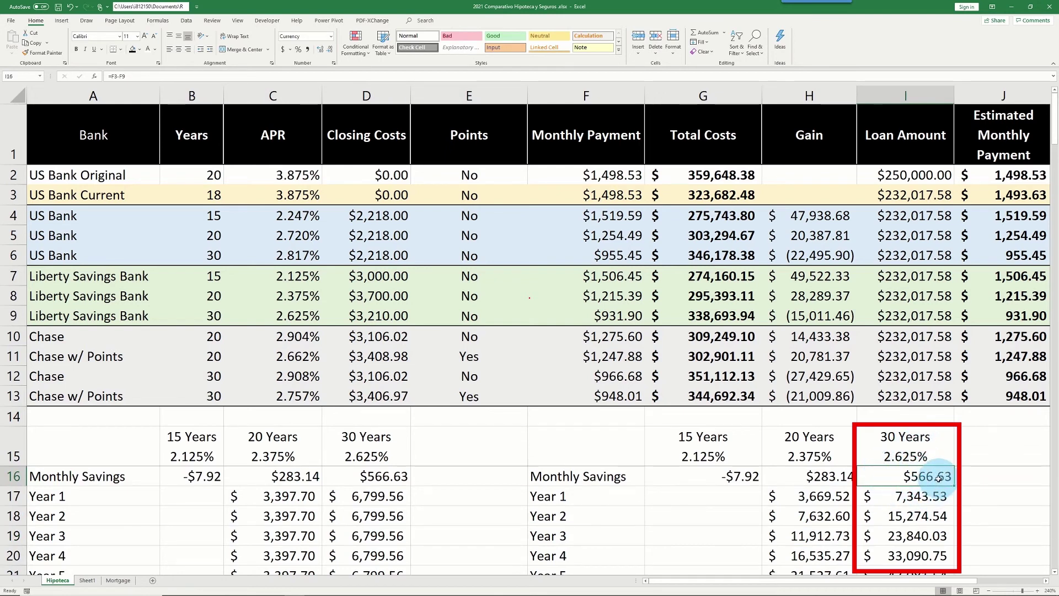
pyautogui.click(922, 494)
pyautogui.scroll(-1, 912, 524)
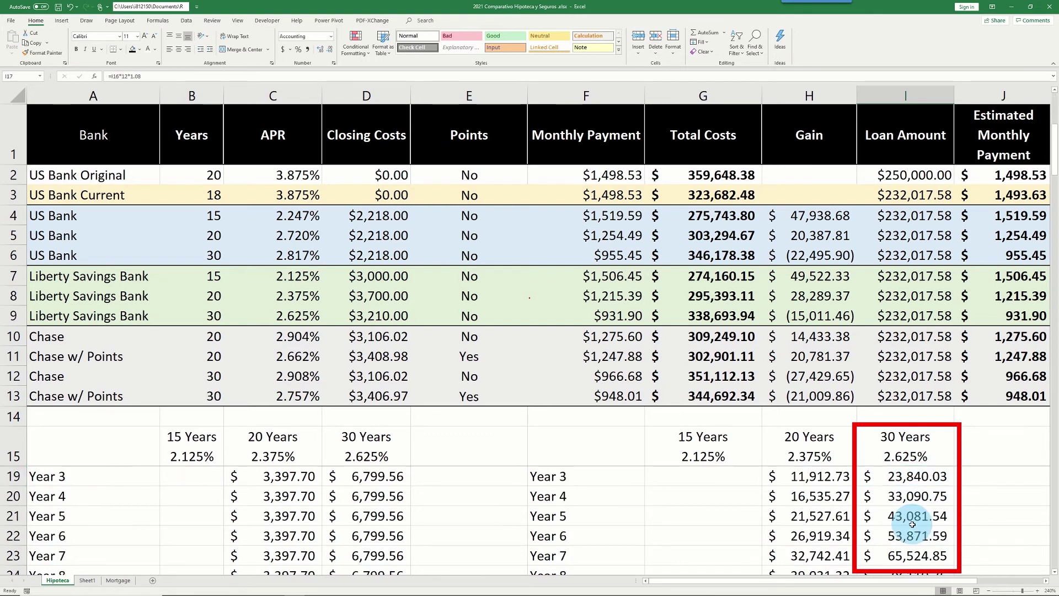
pyautogui.scroll(-1, 912, 524)
pyautogui.scroll(-2, 912, 524)
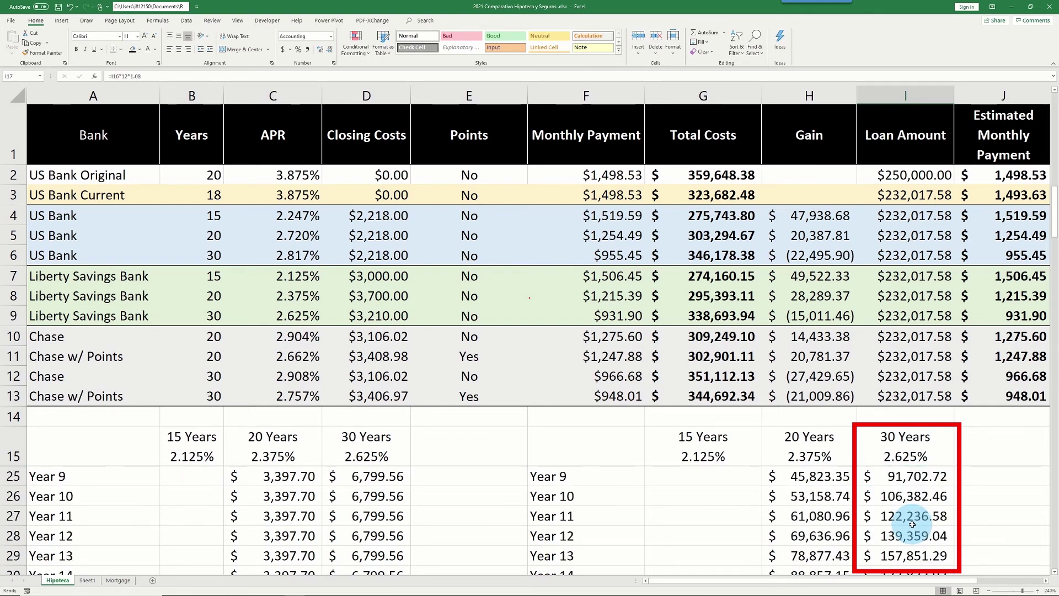
pyautogui.scroll(-4, 911, 524)
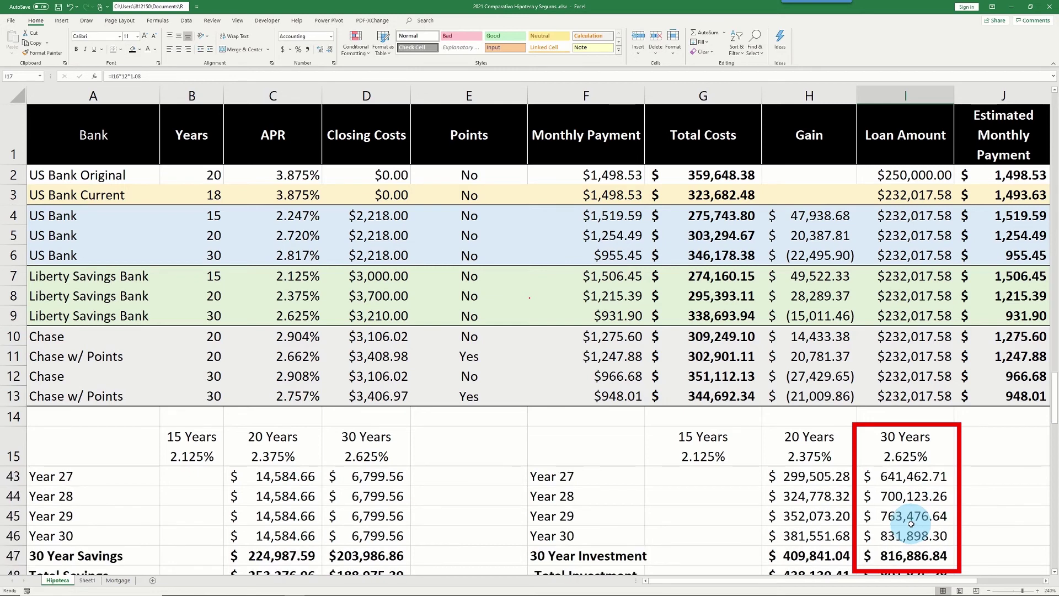
pyautogui.scroll(-1, 911, 524)
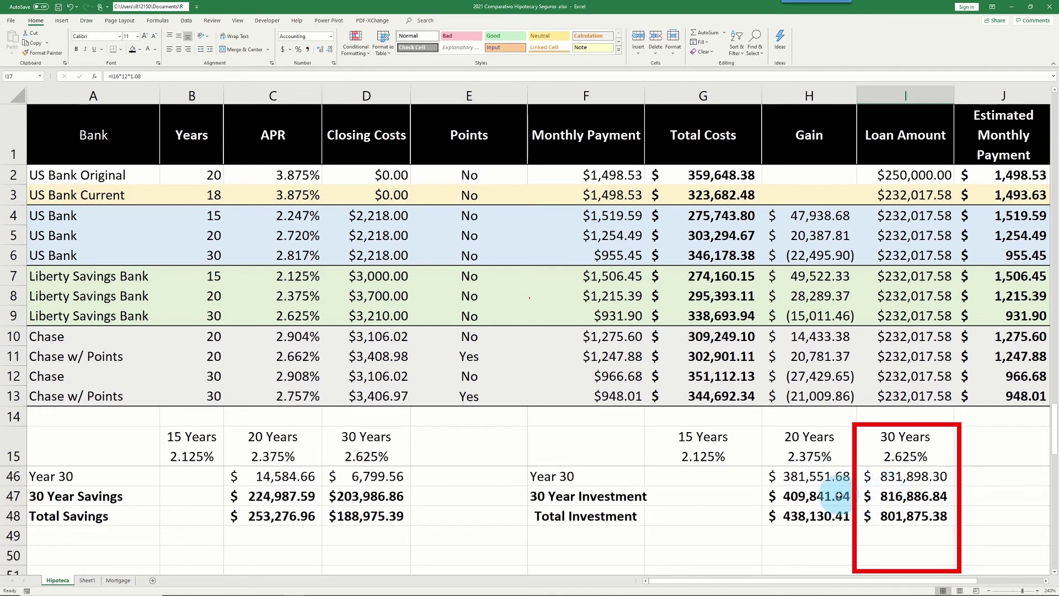
# Inspect the 20-year term's Year 30 investment formula and compare its balances over the final years
pyautogui.click(822, 476)
pyautogui.scroll(1, 824, 474)
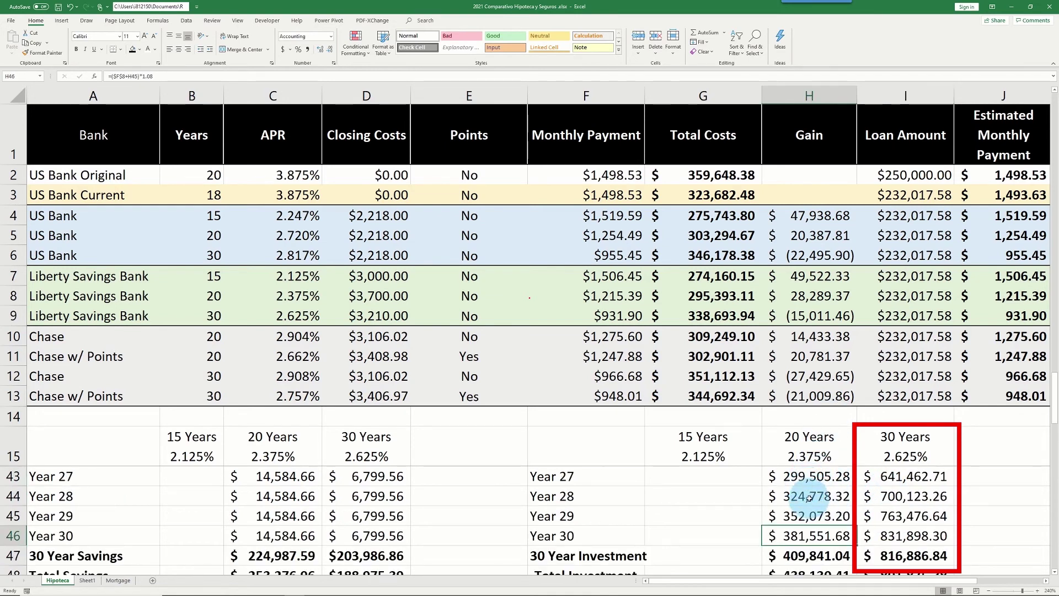
pyautogui.scroll(-1, 817, 533)
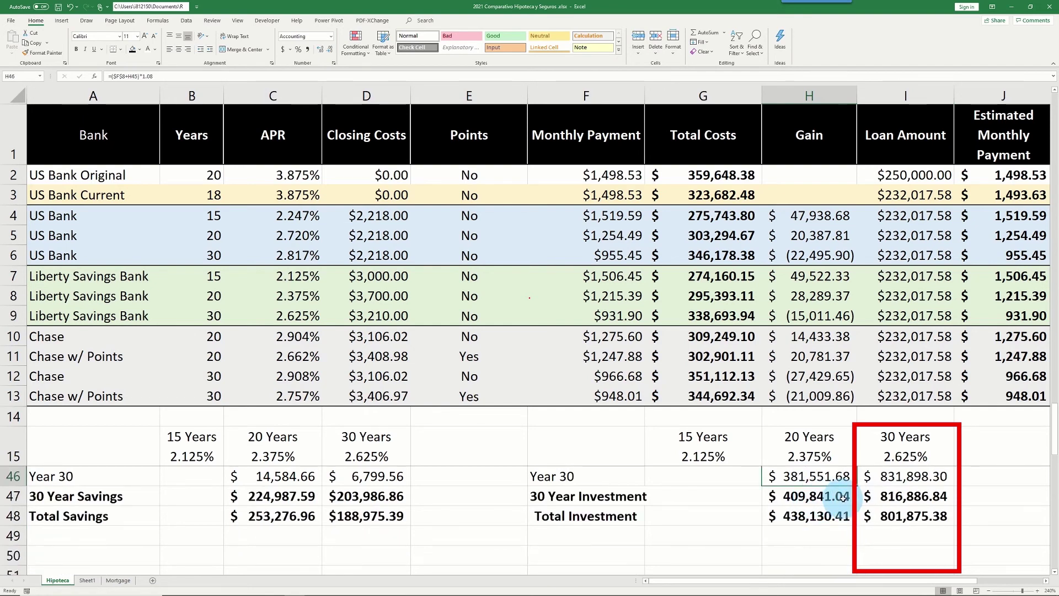
# Examine the 30 Year Investment and Total Investment formulas for the 30-year term and the cells they reference
pyautogui.click(876, 497)
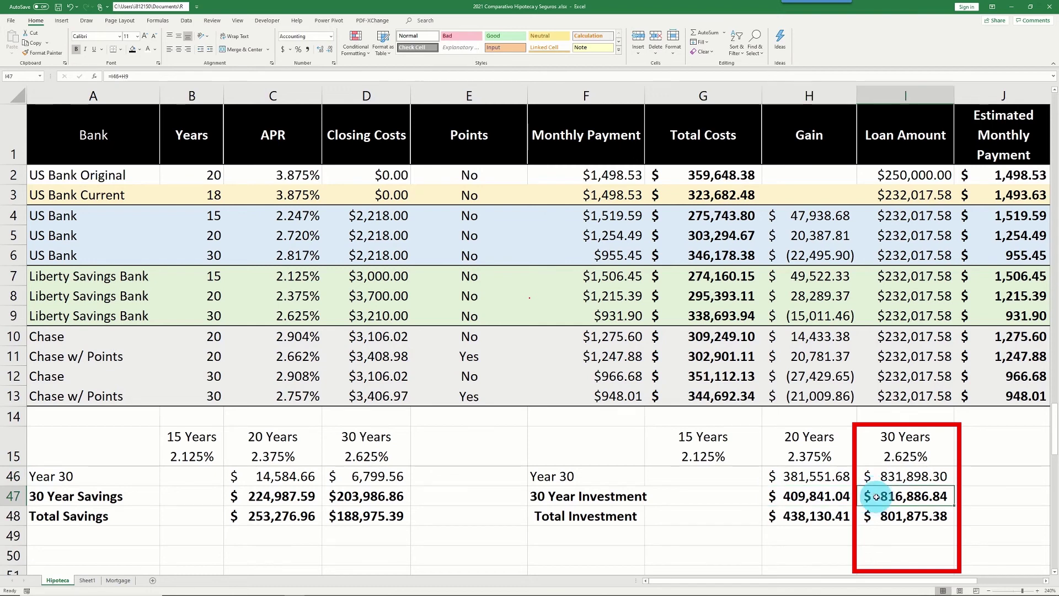
pyautogui.doubleClick(876, 497)
pyautogui.press('Escape')
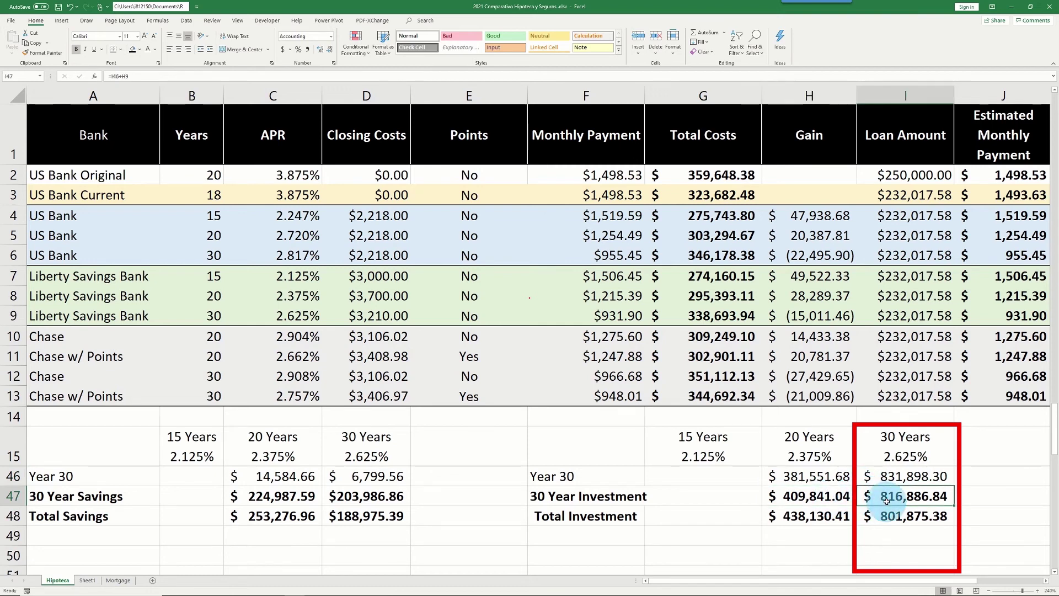
pyautogui.click(888, 518)
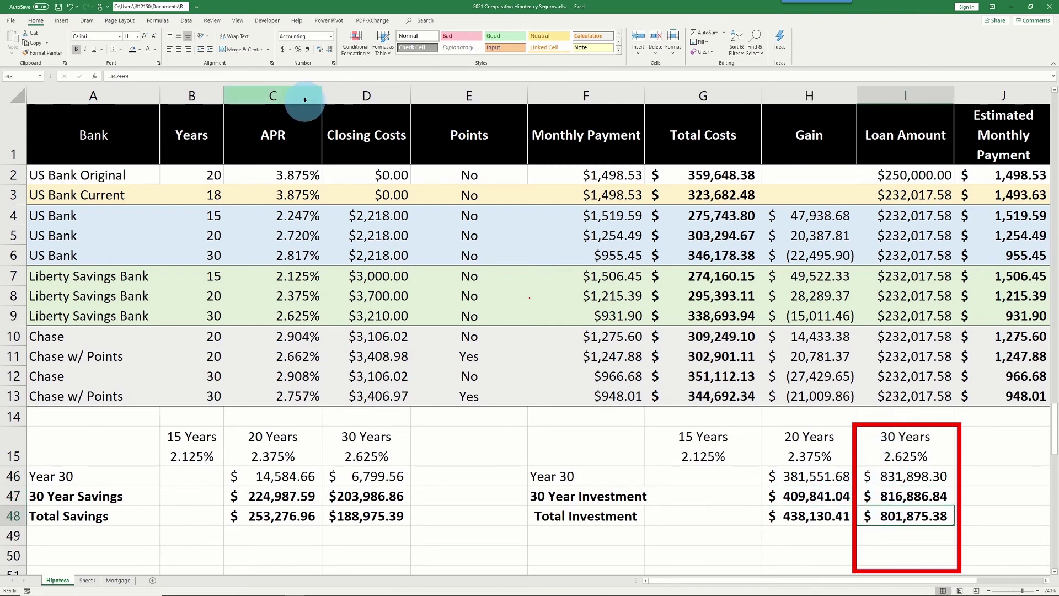
pyautogui.press('F2')
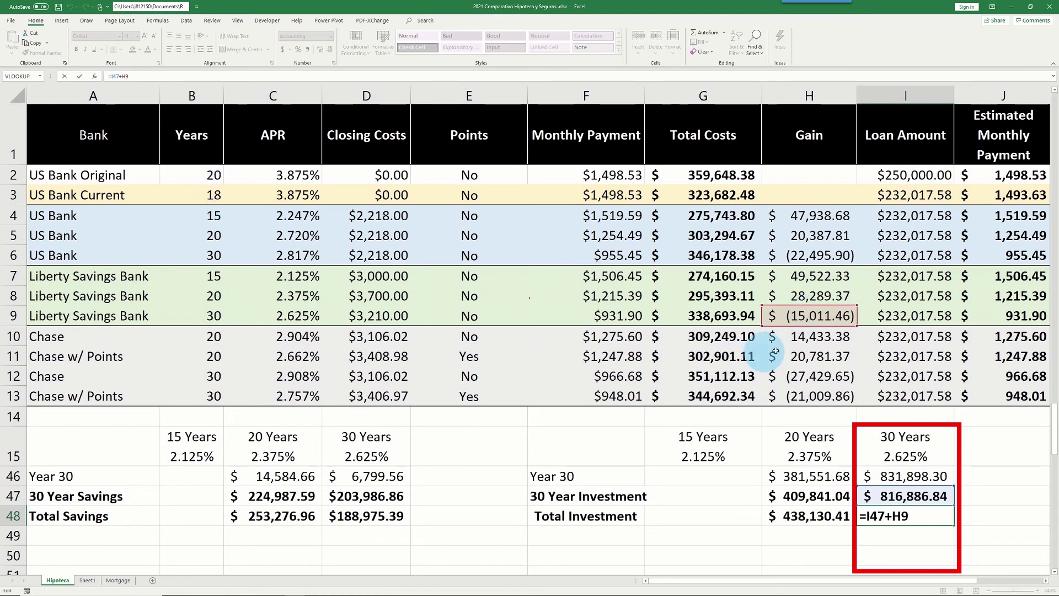
pyautogui.click(911, 540)
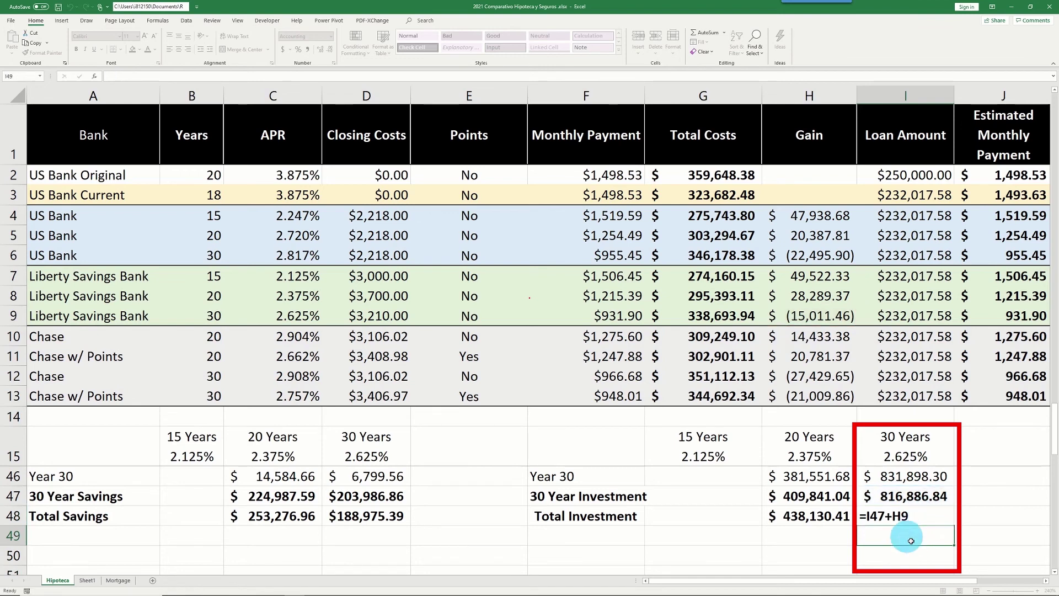
pyautogui.press('Up')
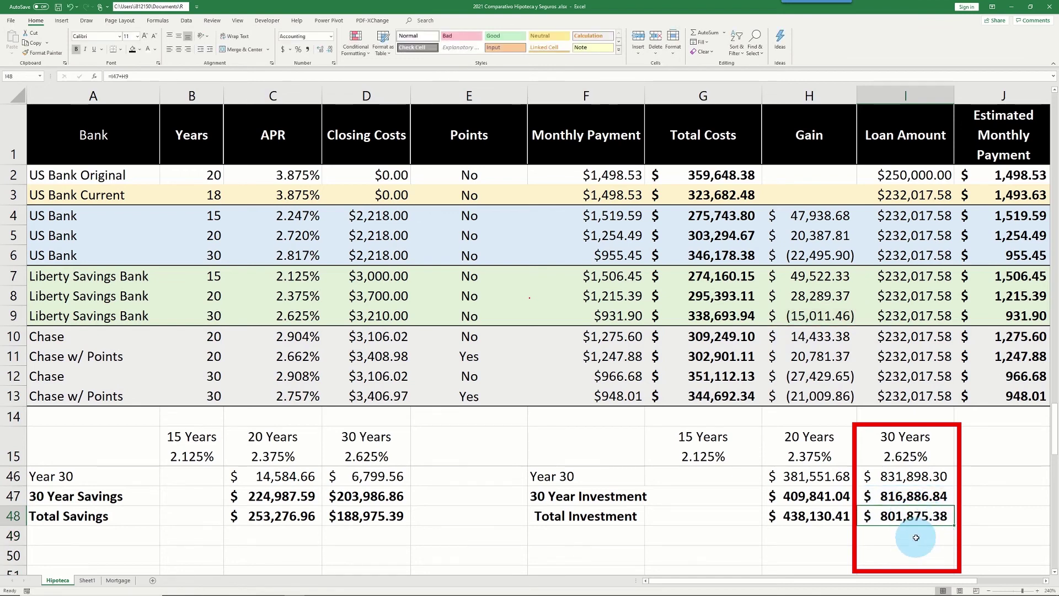